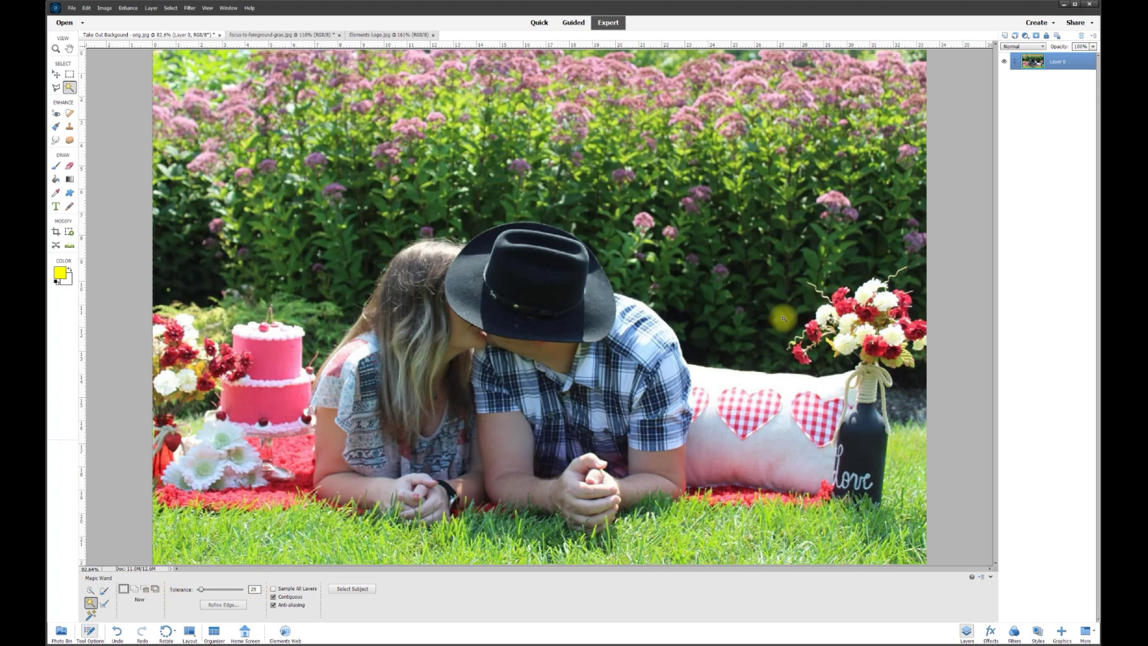
Try to remove the foliage around the couple by selecting patches with the Magic Wand at tolerance 25 and deleting them
click(695, 352)
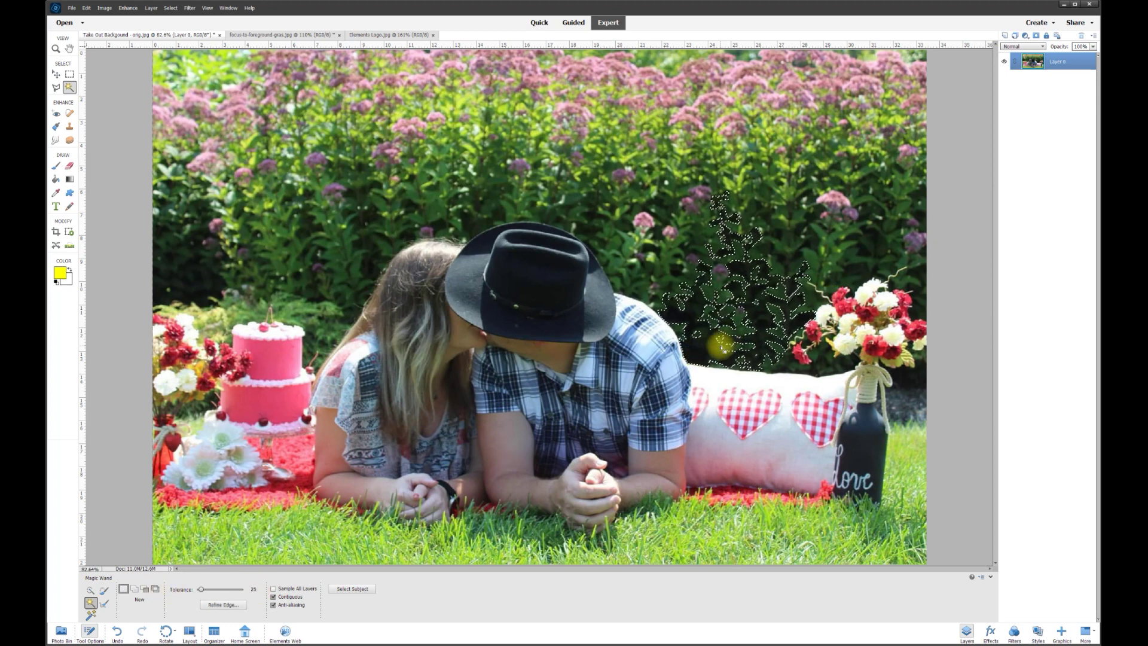
key(Delete)
click(642, 290)
key(Delete)
click(633, 277)
key(Delete)
click(481, 227)
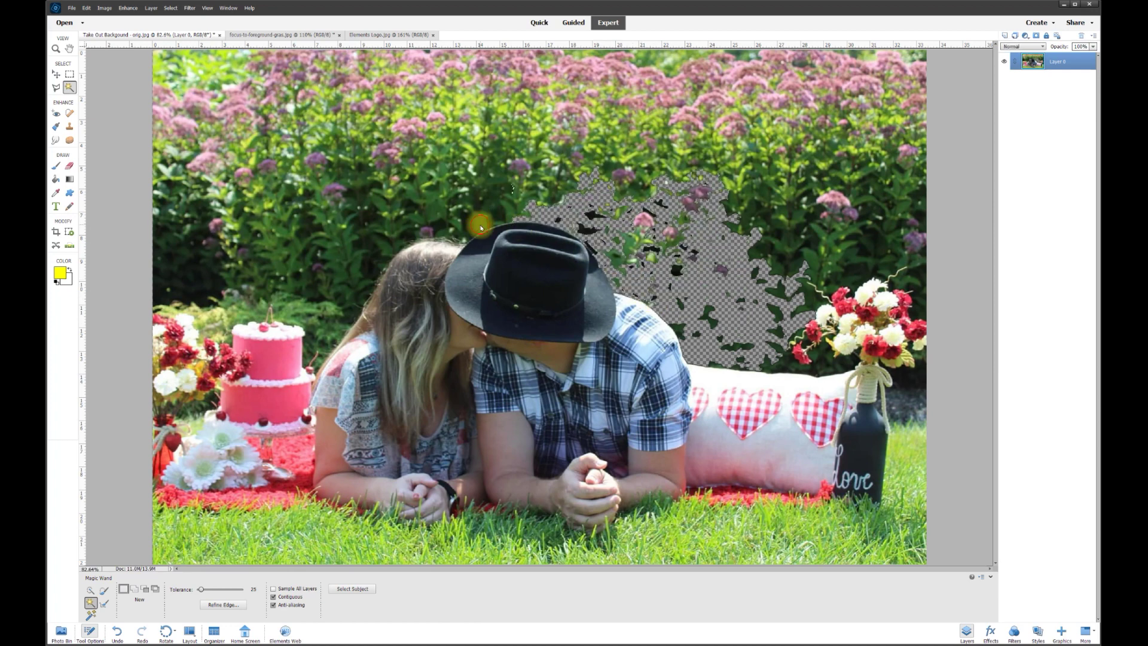
key(Delete)
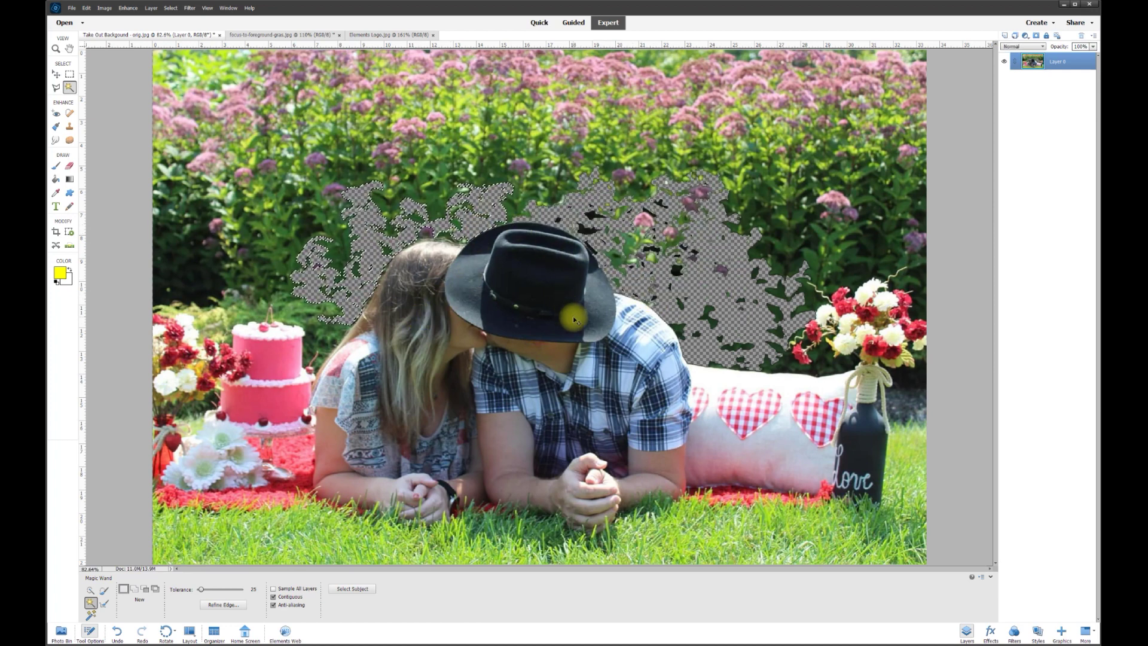
Inspect the leftover patches around the hair and hat, and undo all the Magic Wand selections and deletions
scroll(553, 313, up, 5)
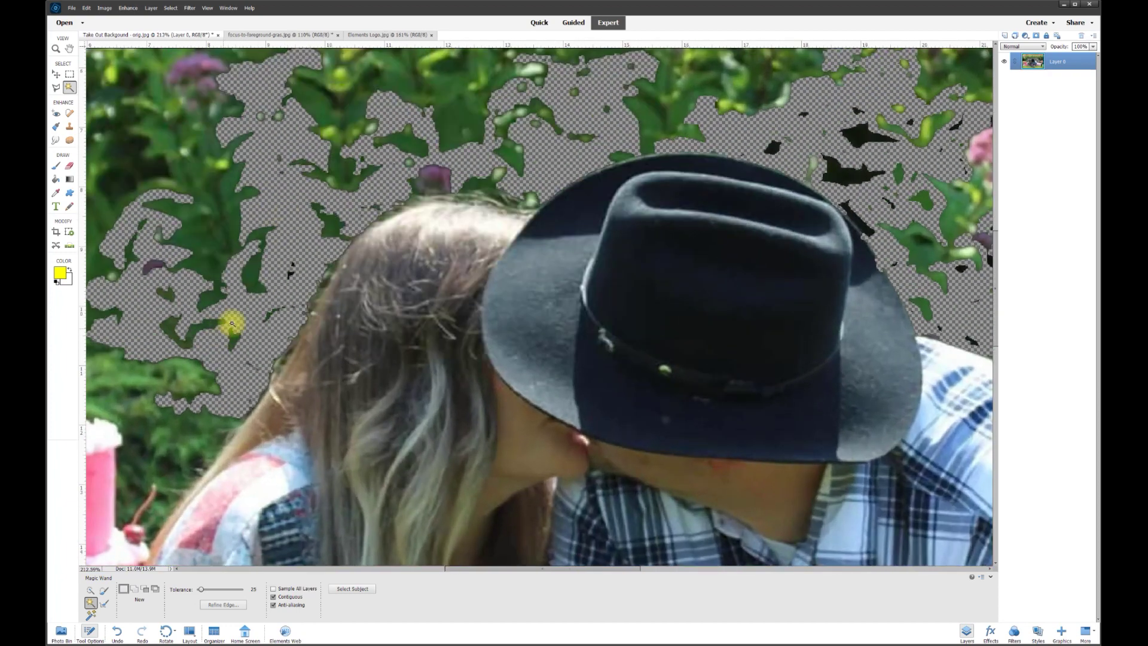
scroll(353, 248, up, 1)
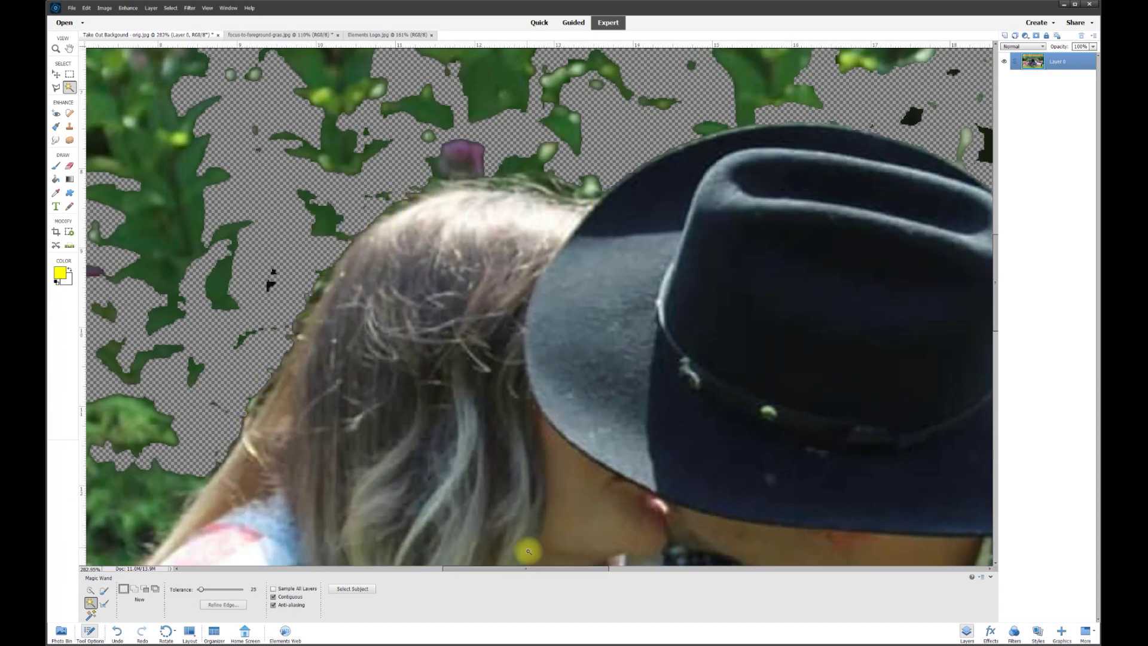
drag(546, 569, 687, 567)
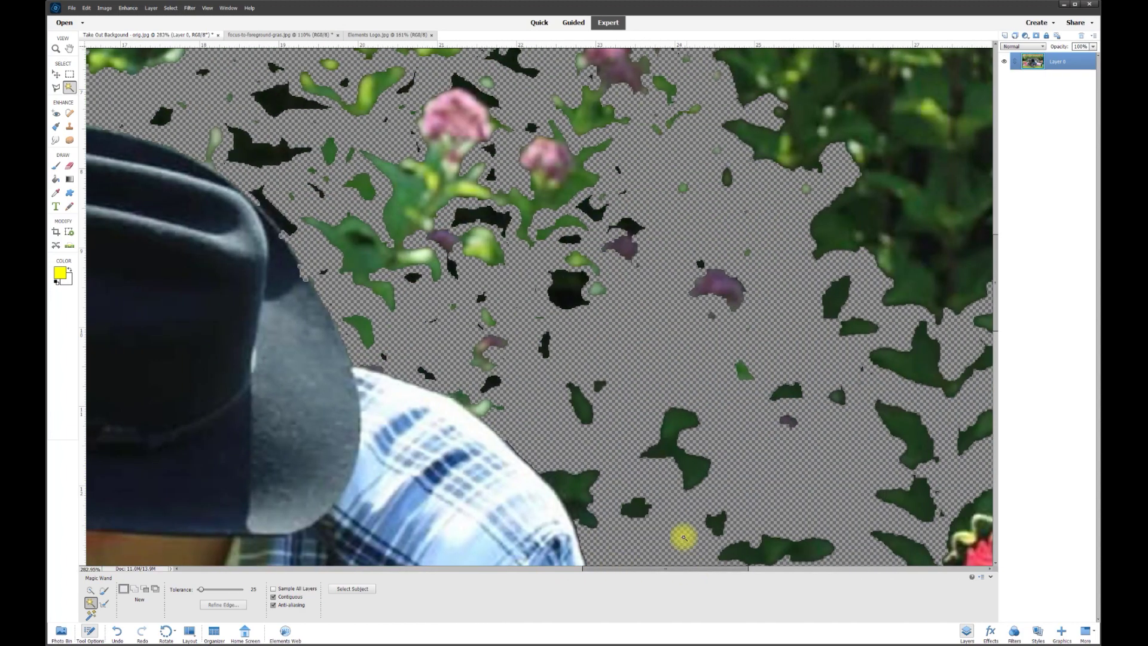
scroll(622, 422, down, 2)
scroll(602, 405, down, 4)
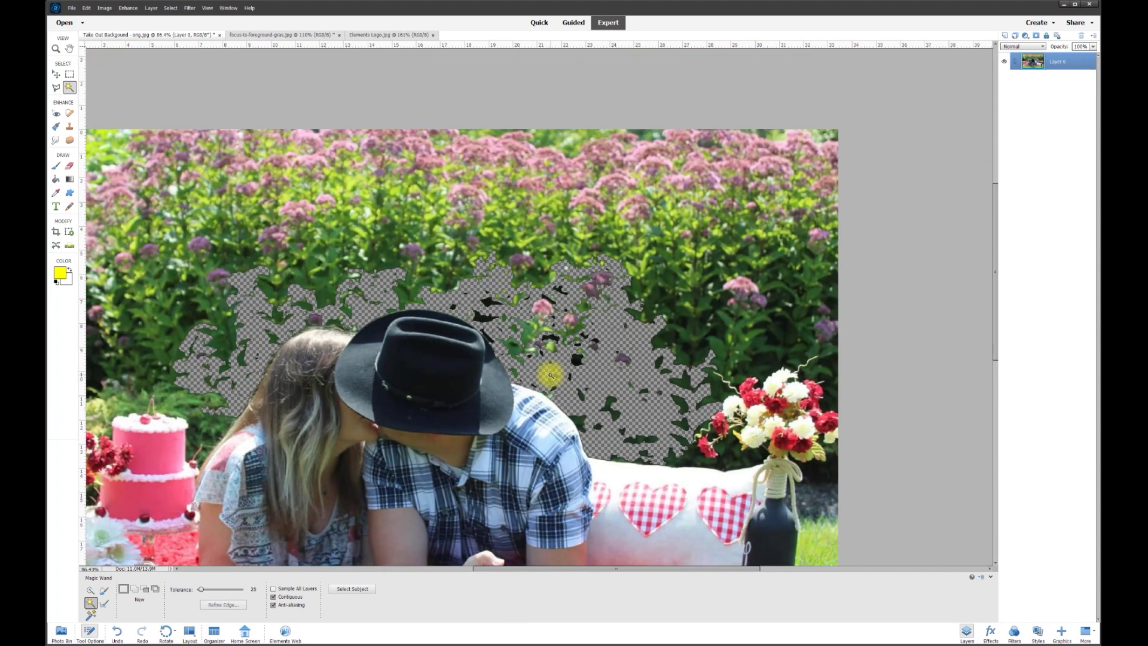
key(ctrl+z)
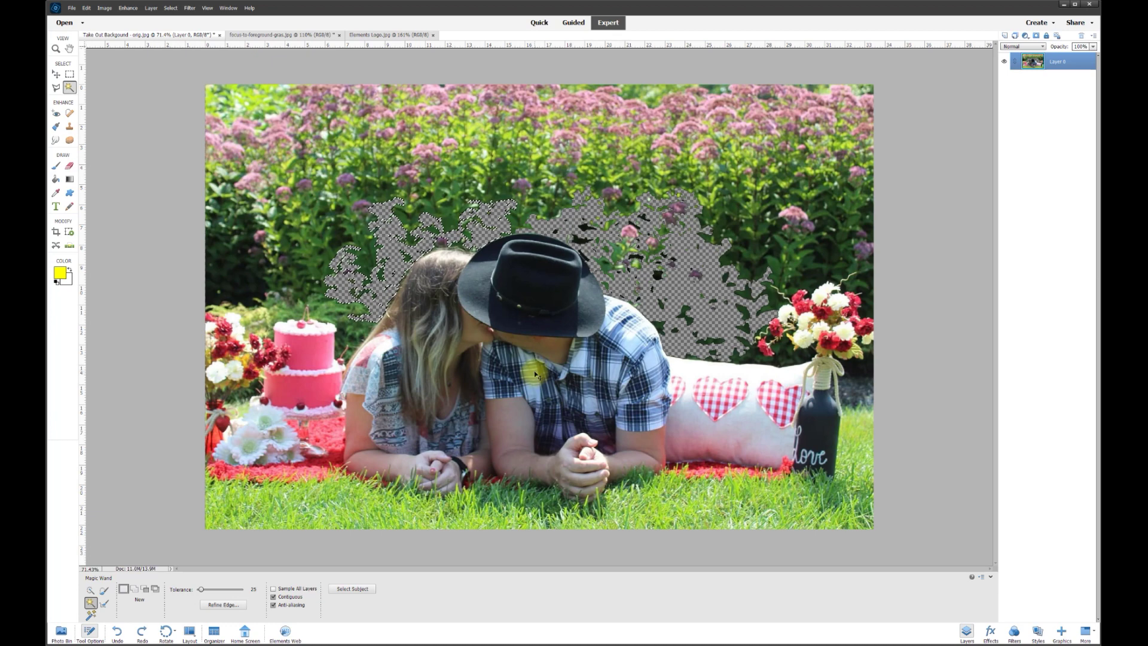
key(ctrl+z)
key(ctrl+z)
key(ctrl+z)
key(ctrl+z)
key(ctrl+z)
key(ctrl+z)
key(ctrl+z)
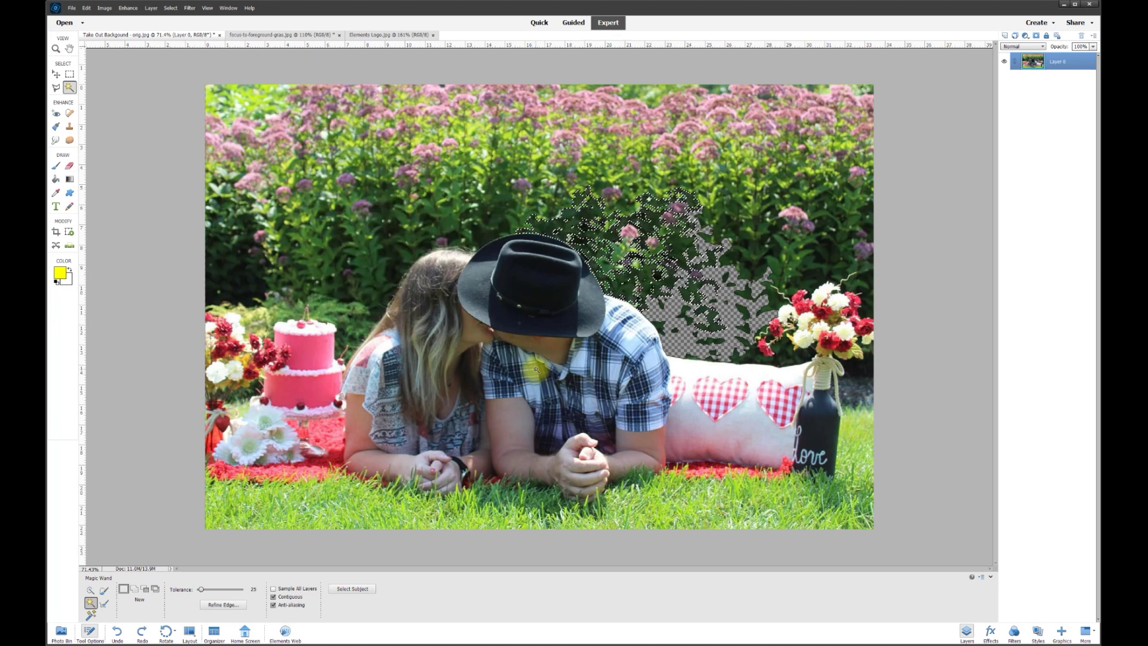
key(ctrl+z)
key(ctrl+z)
key(ctrl+z)
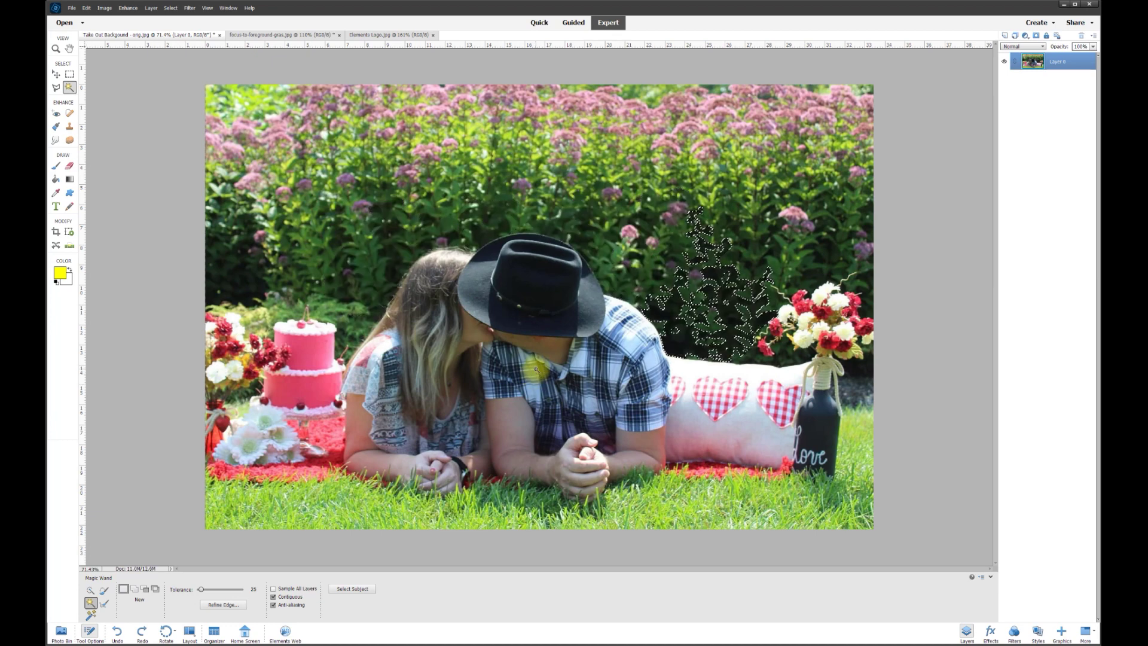
key(ctrl+z)
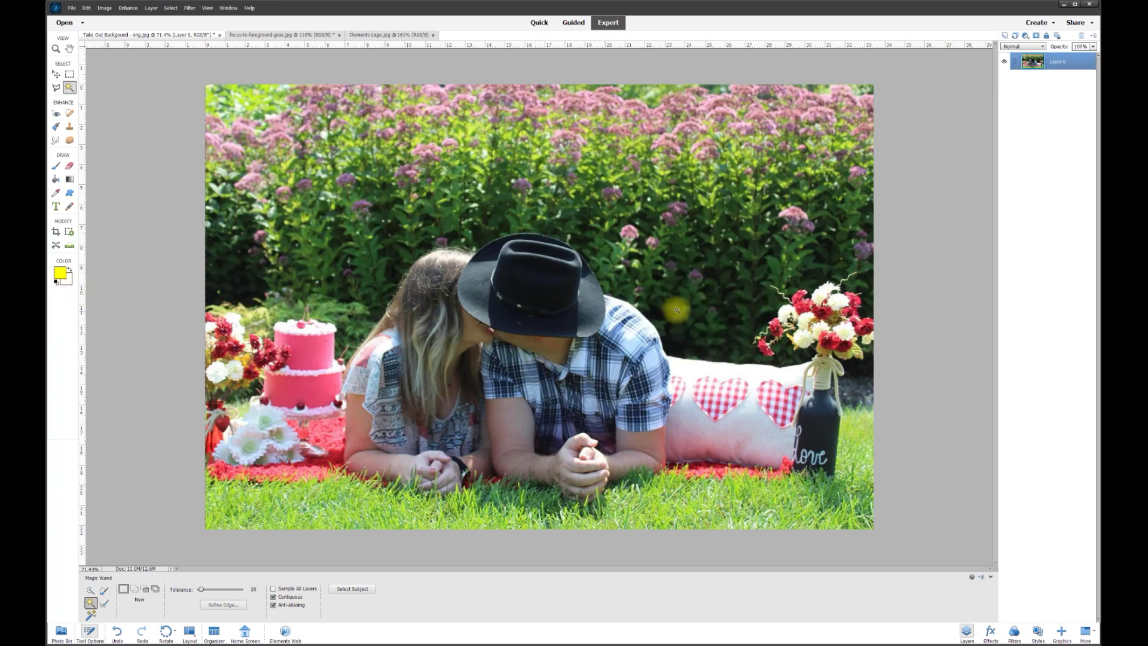
Switch to the Eraser tool with the 5 px brush from the Default Brushes for working along the subjects' edges
drag(332, 339, 933, 246)
drag(995, 317, 994, 279)
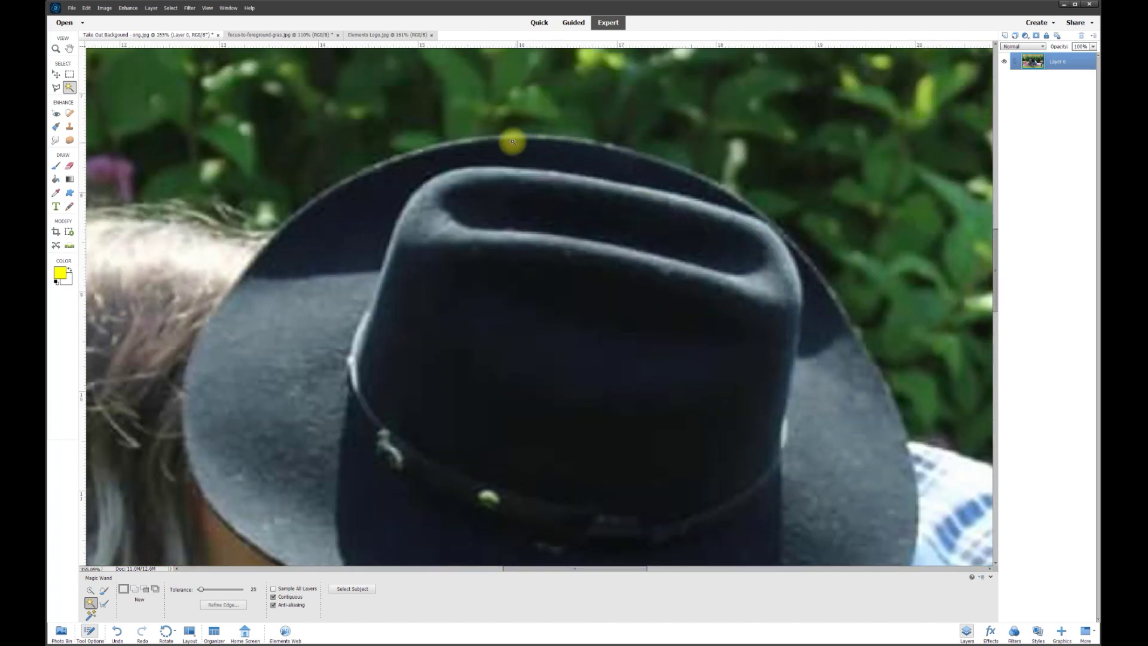
scroll(375, 163, up, 3)
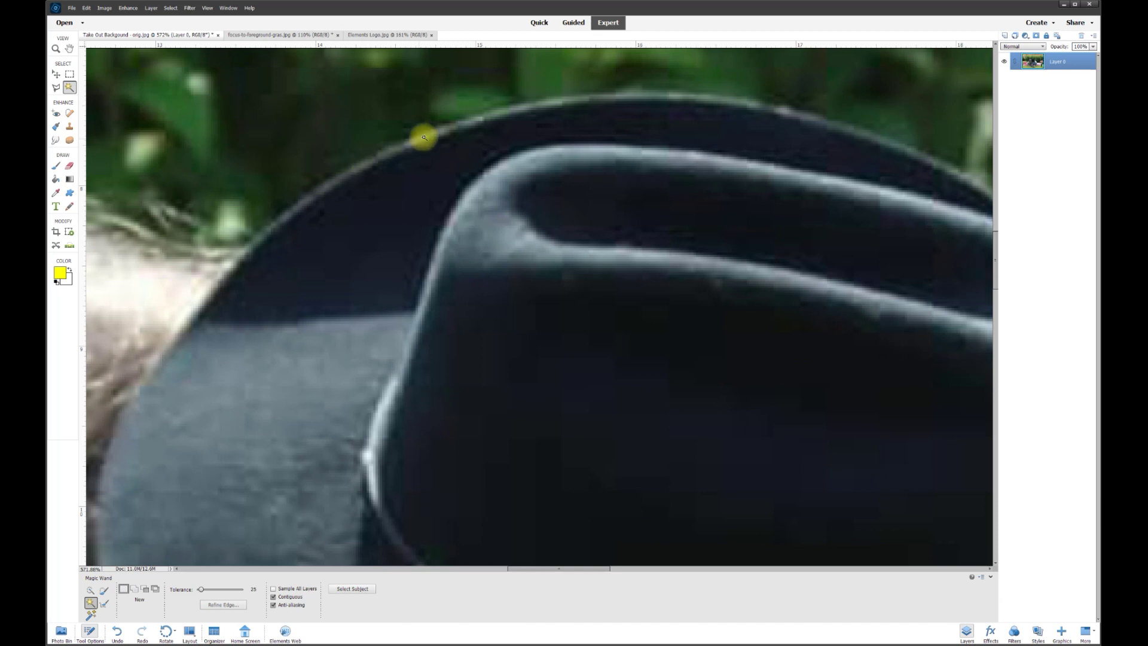
click(56, 88)
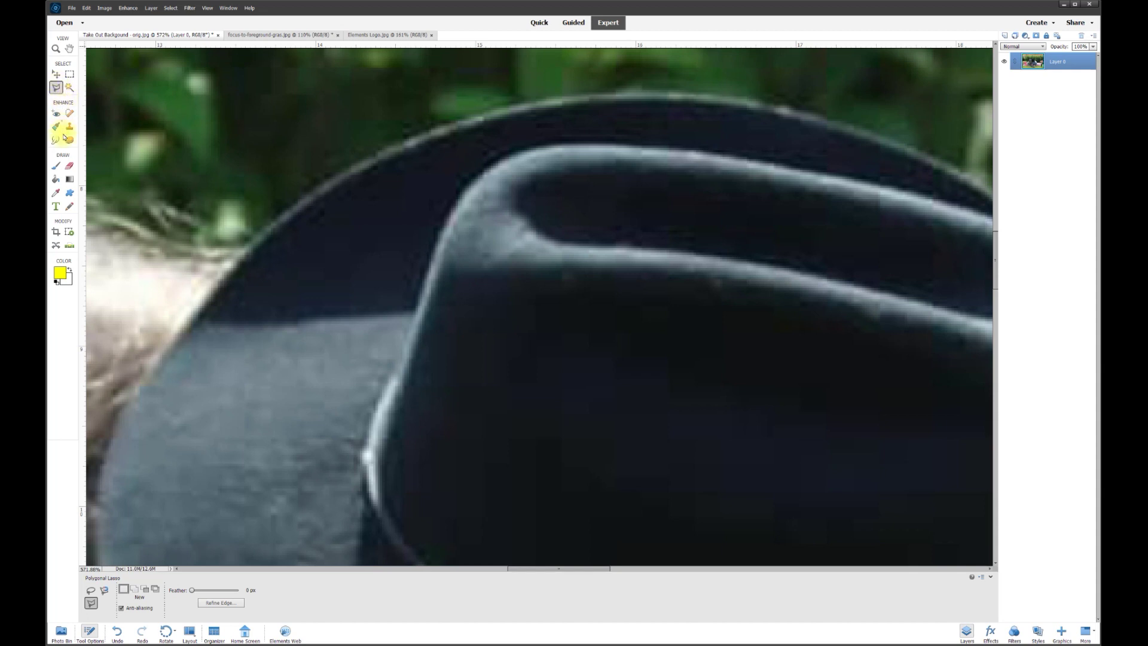
click(69, 166)
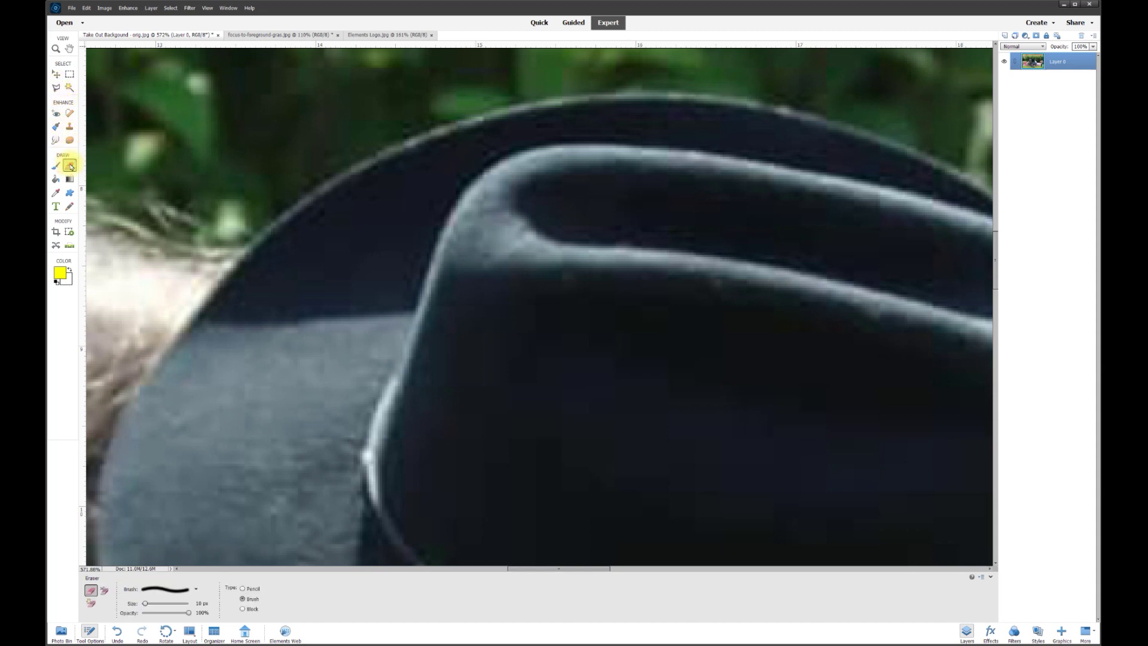
click(198, 590)
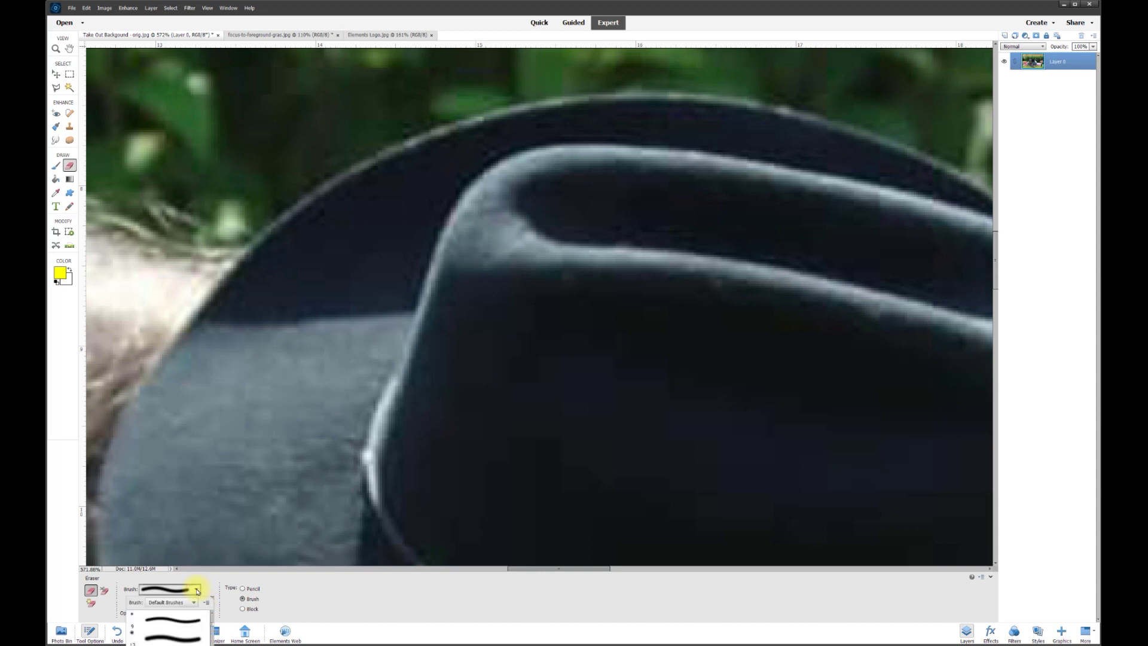
scroll(179, 635, up, 2)
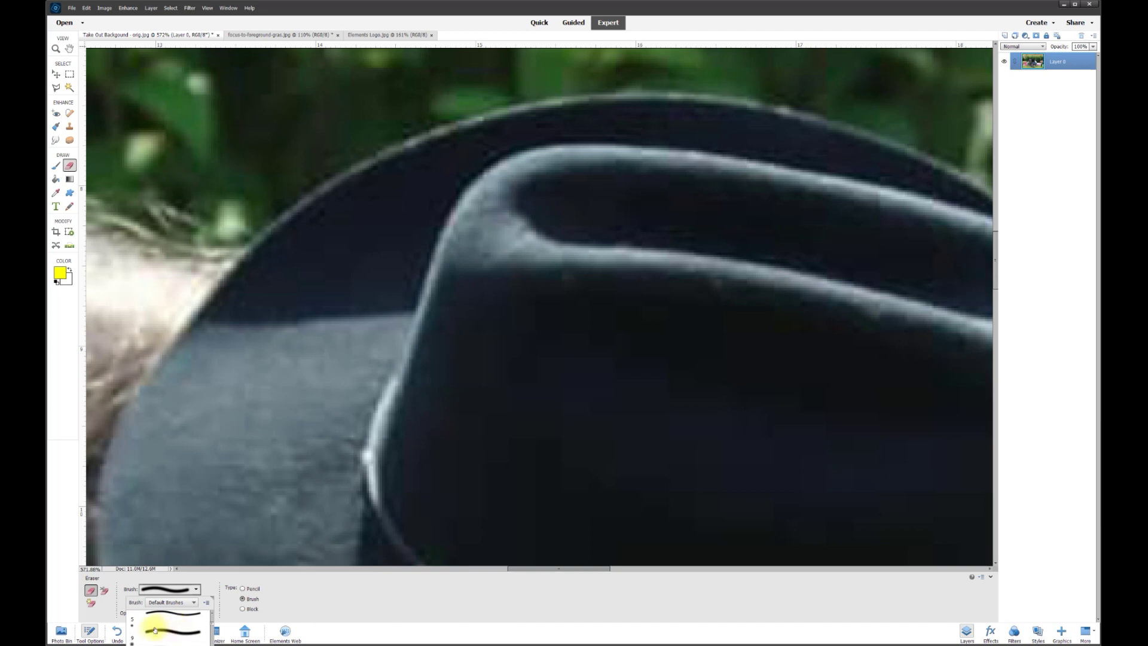
click(151, 633)
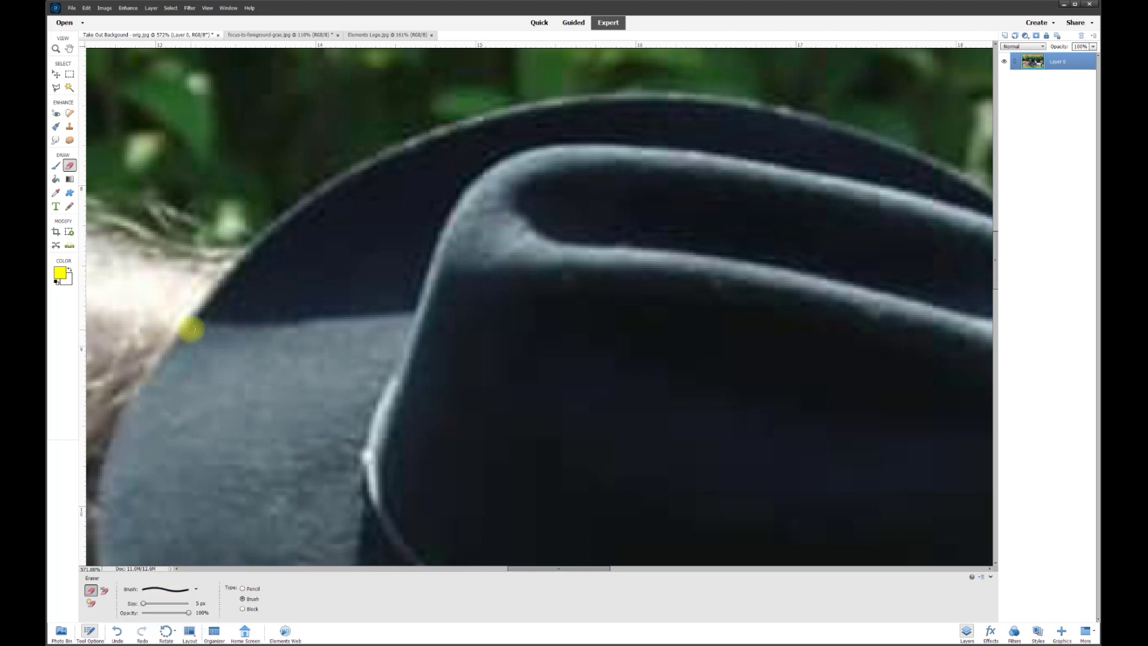
Erase a thin strip of background along the red and white flowers, from the photo's left edge to the pink cake
drag(553, 571, 303, 584)
drag(994, 263, 991, 329)
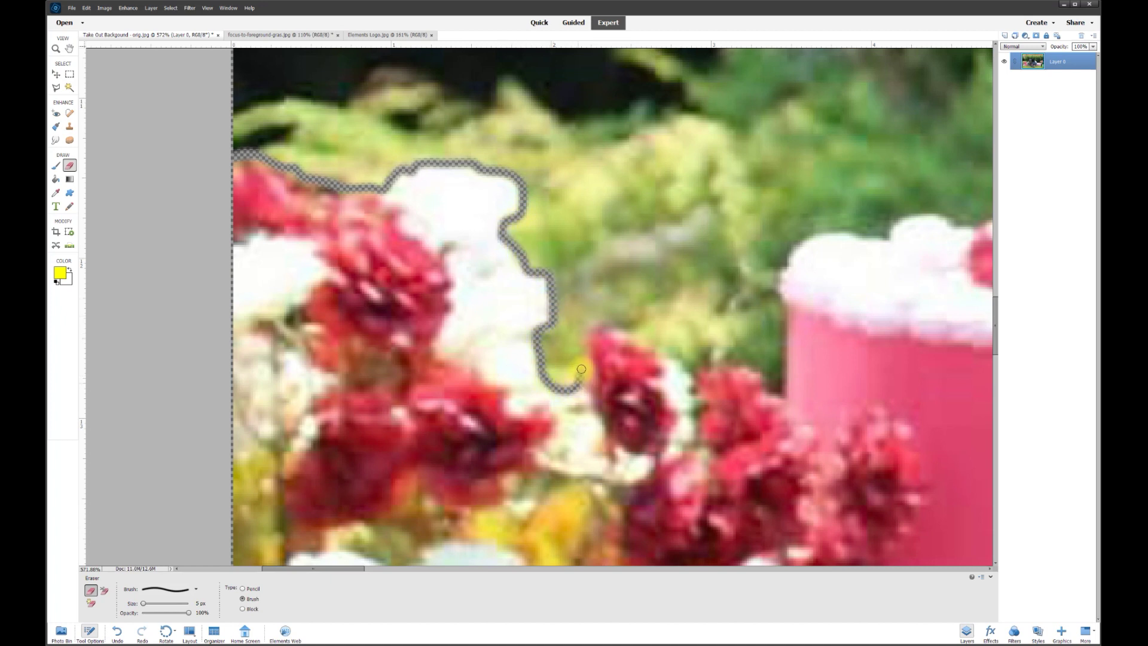
mouse_move(644, 343)
mouse_down()
mouse_move(699, 374)
mouse_move(745, 370)
mouse_move(782, 396)
mouse_up()
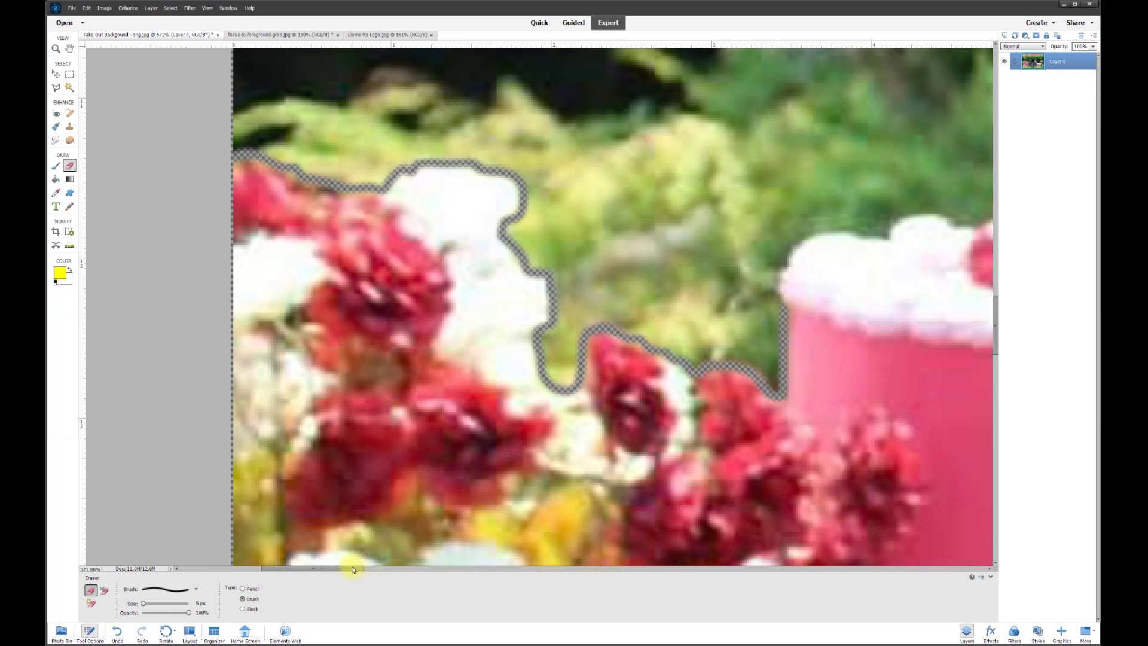
Erase the background edge around the cake's upper tier, following the white icing and the cherry stem
drag(351, 573, 402, 573)
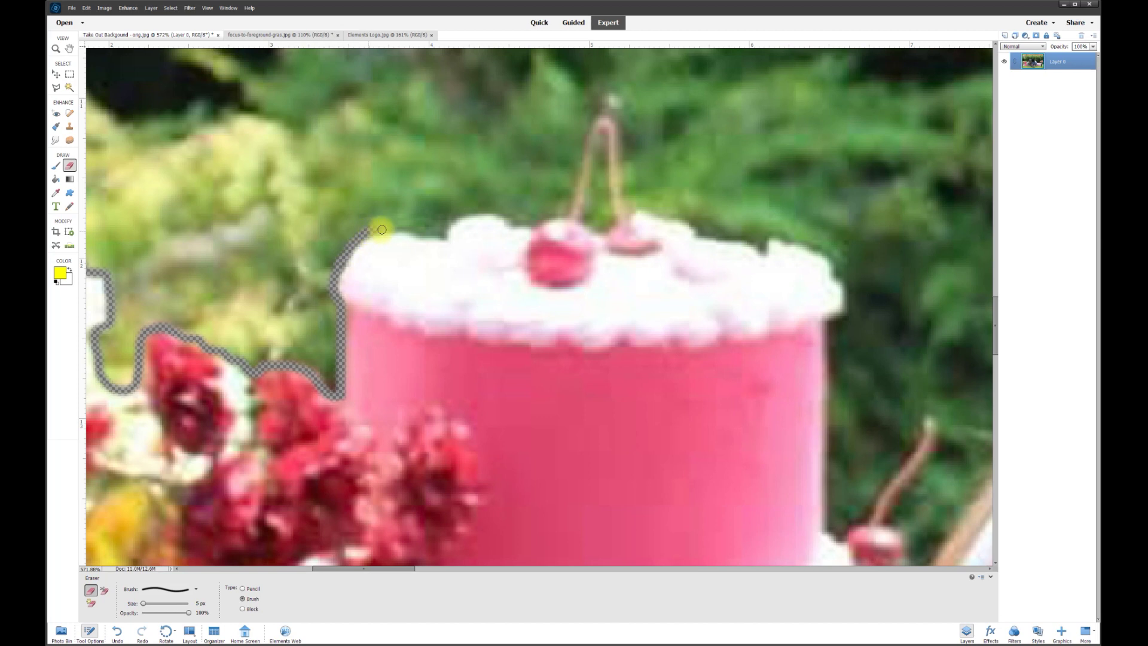
scroll(398, 237, up, 2)
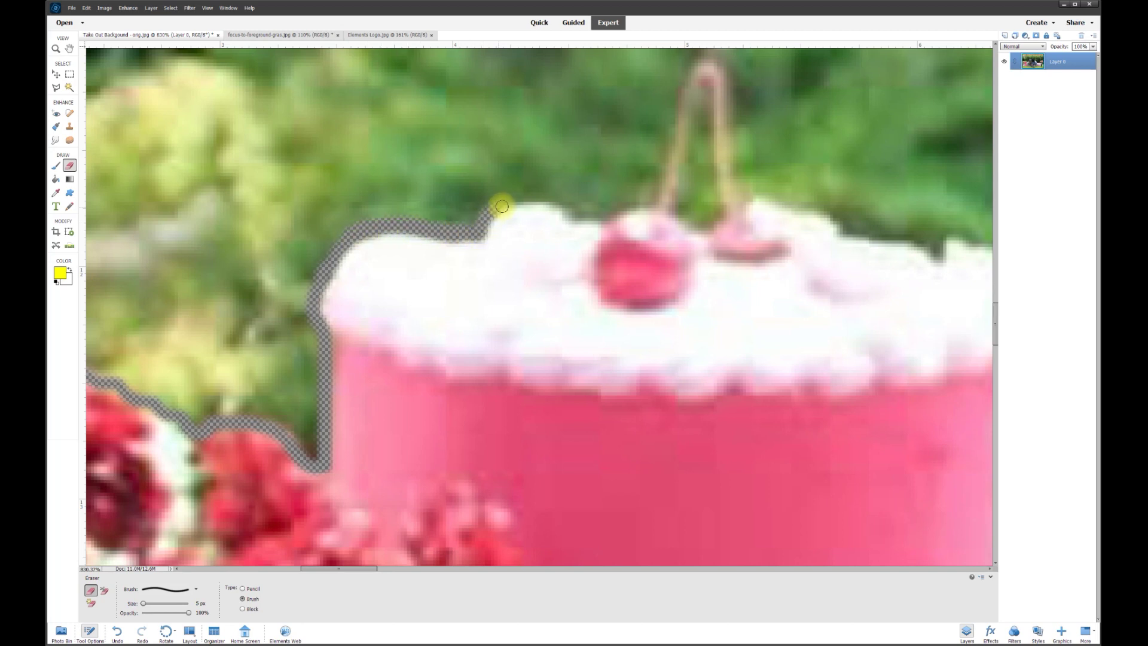
scroll(615, 209, up, 3)
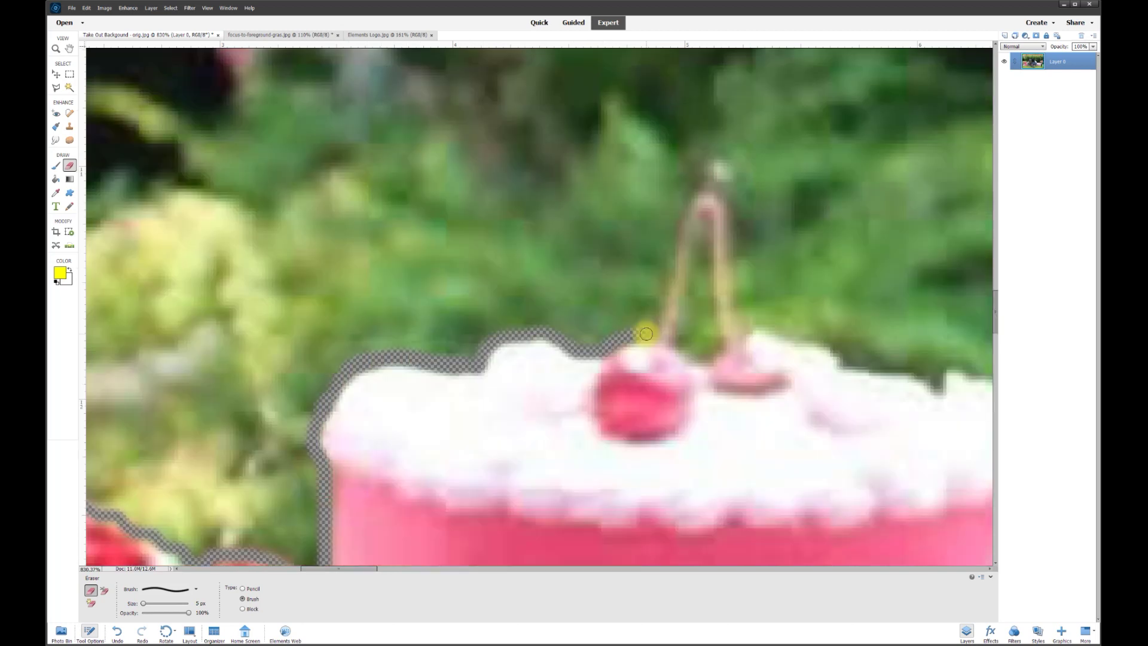
drag(653, 318, 659, 284)
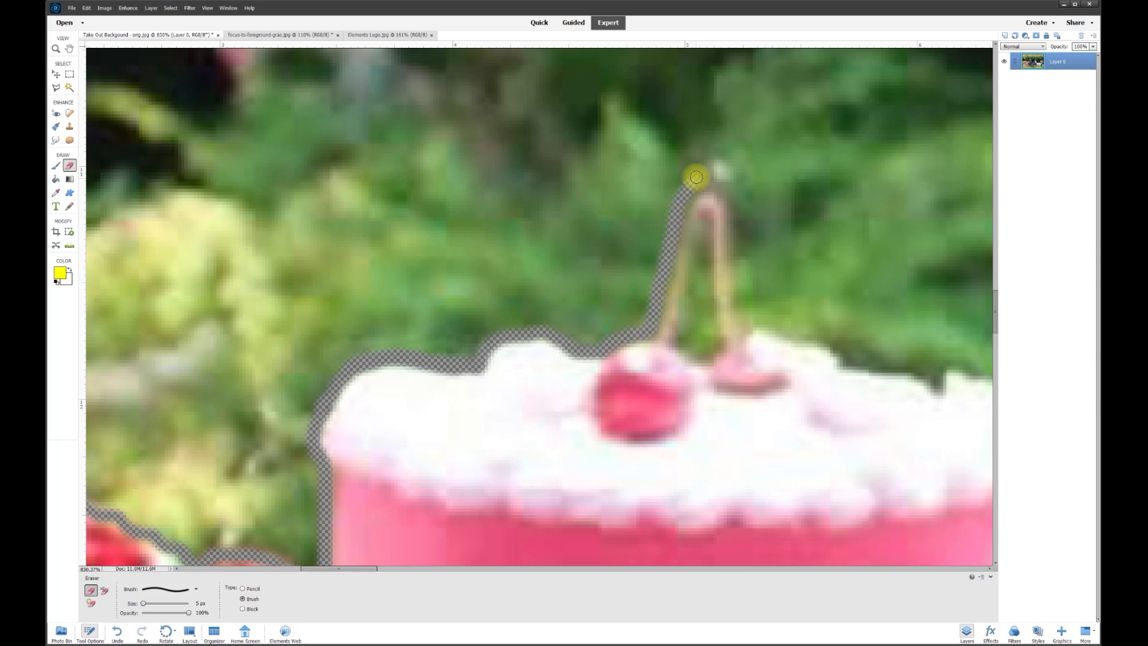
mouse_move(720, 173)
mouse_down()
mouse_move(741, 213)
mouse_move(748, 323)
mouse_move(942, 390)
mouse_move(264, 110)
mouse_move(246, 430)
mouse_move(374, 359)
mouse_move(368, 503)
mouse_move(556, 303)
mouse_move(448, 251)
mouse_move(582, 84)
mouse_move(330, 467)
mouse_up()
Erase the background along the back of the woman's hair, enlarging the eraser to 15 px after the first thin stroke
mouse_move(330, 467)
mouse_down()
mouse_move(380, 351)
mouse_move(487, 185)
mouse_up()
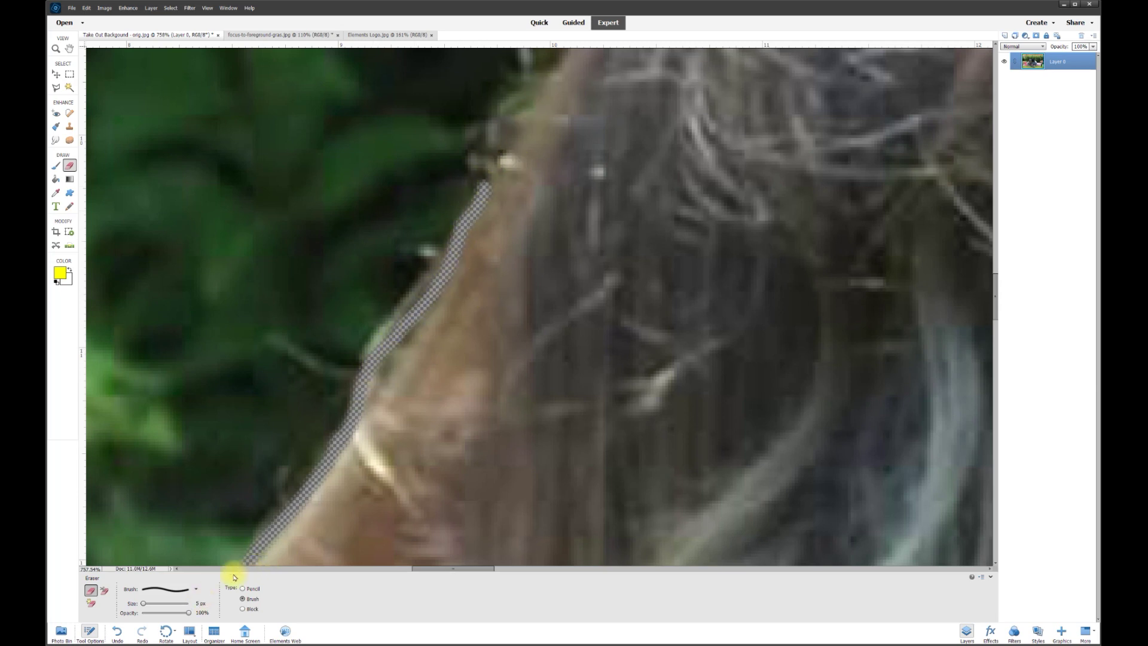
mouse_move(350, 373)
mouse_down()
mouse_move(361, 343)
mouse_move(366, 376)
mouse_move(433, 289)
mouse_move(510, 103)
mouse_up()
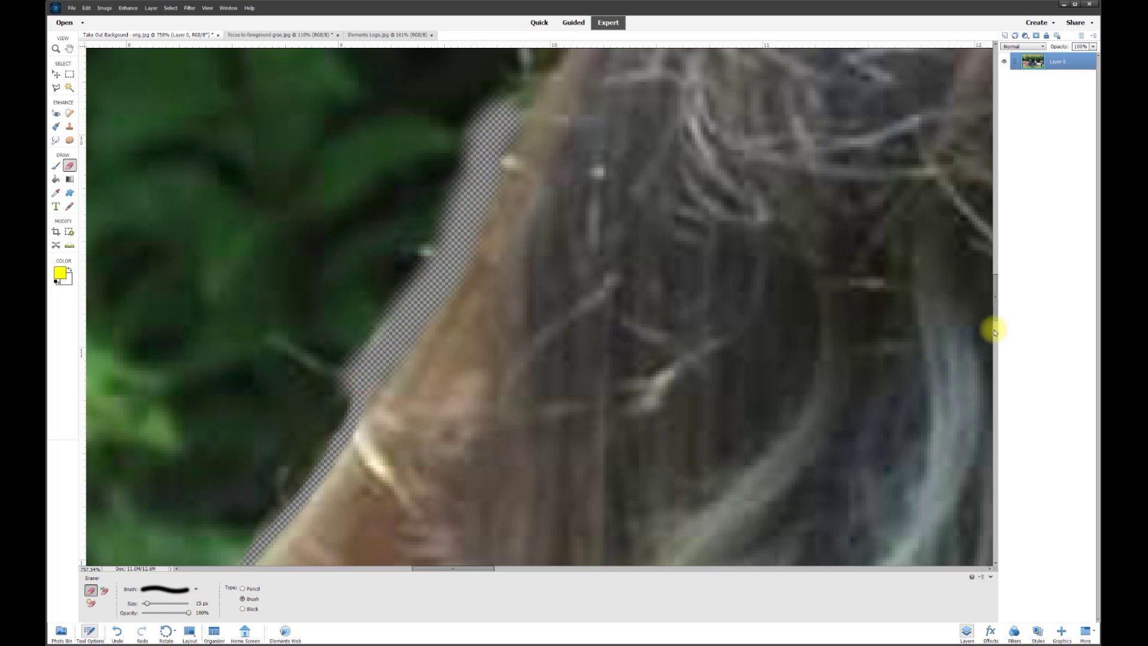
scroll(995, 332, up, 5)
mouse_move(528, 433)
mouse_down()
mouse_move(530, 402)
mouse_move(612, 271)
mouse_move(753, 134)
mouse_up()
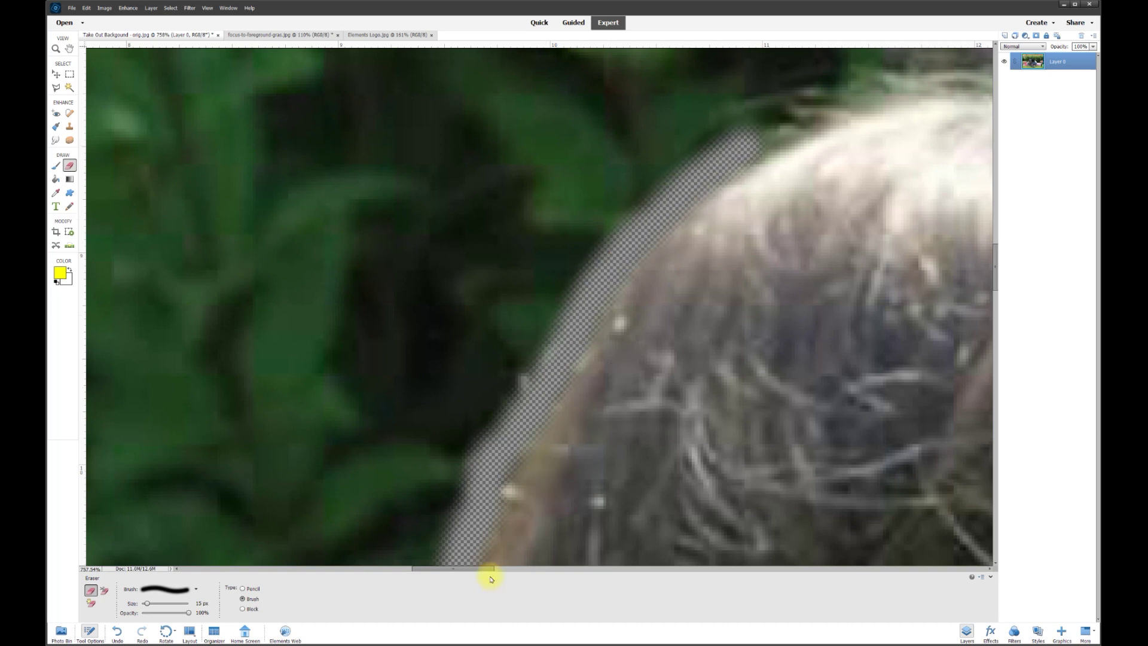
Erase the background over the top of the woman's head with the 15 px brush, up to the hat brim
drag(481, 572, 525, 569)
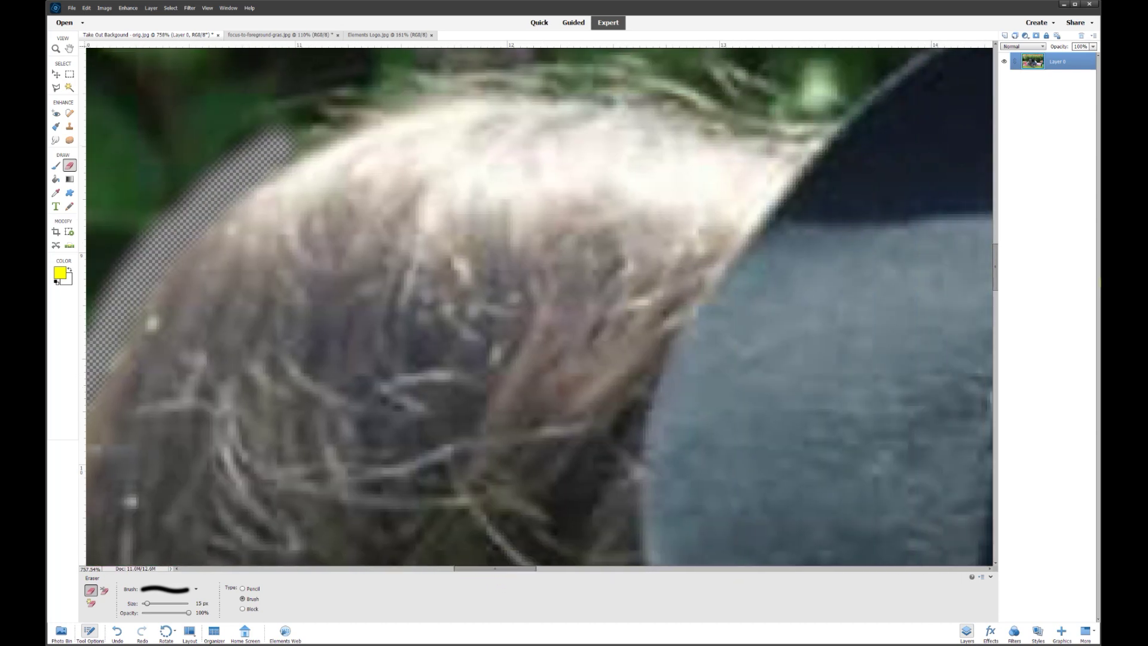
scroll(679, 418, up, 3)
mouse_move(331, 291)
mouse_down()
mouse_move(440, 249)
mouse_move(526, 244)
mouse_move(618, 249)
mouse_move(818, 304)
mouse_up()
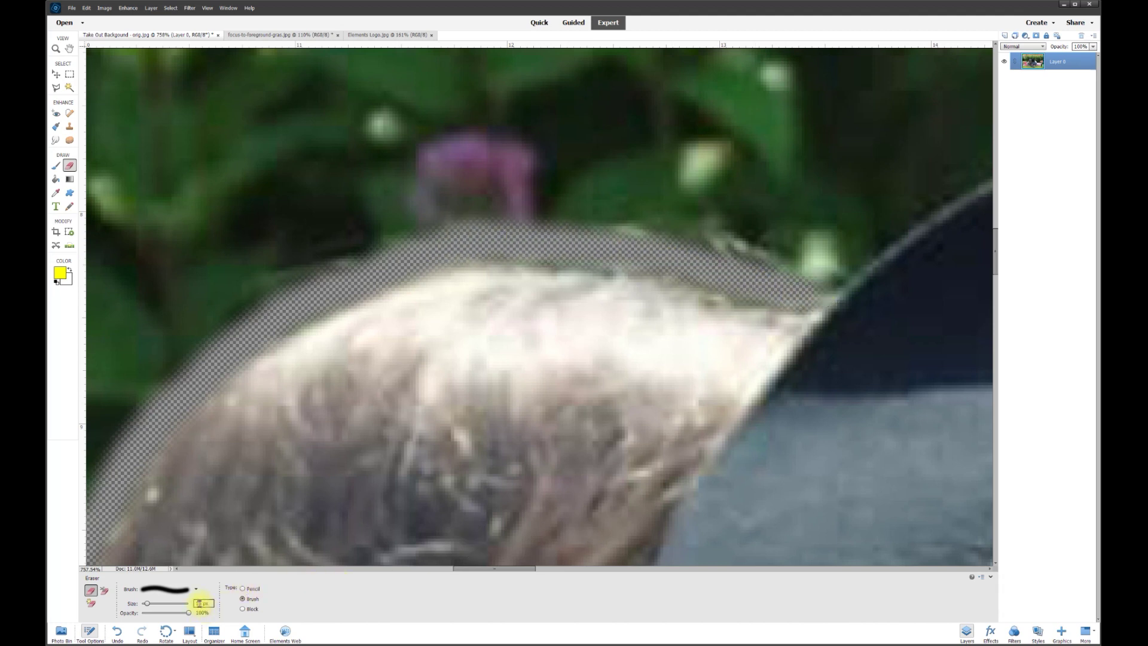
Set the eraser size to 5 px and erase the background along the left curve of the hat brim
drag(494, 569, 544, 568)
drag(279, 297, 512, 146)
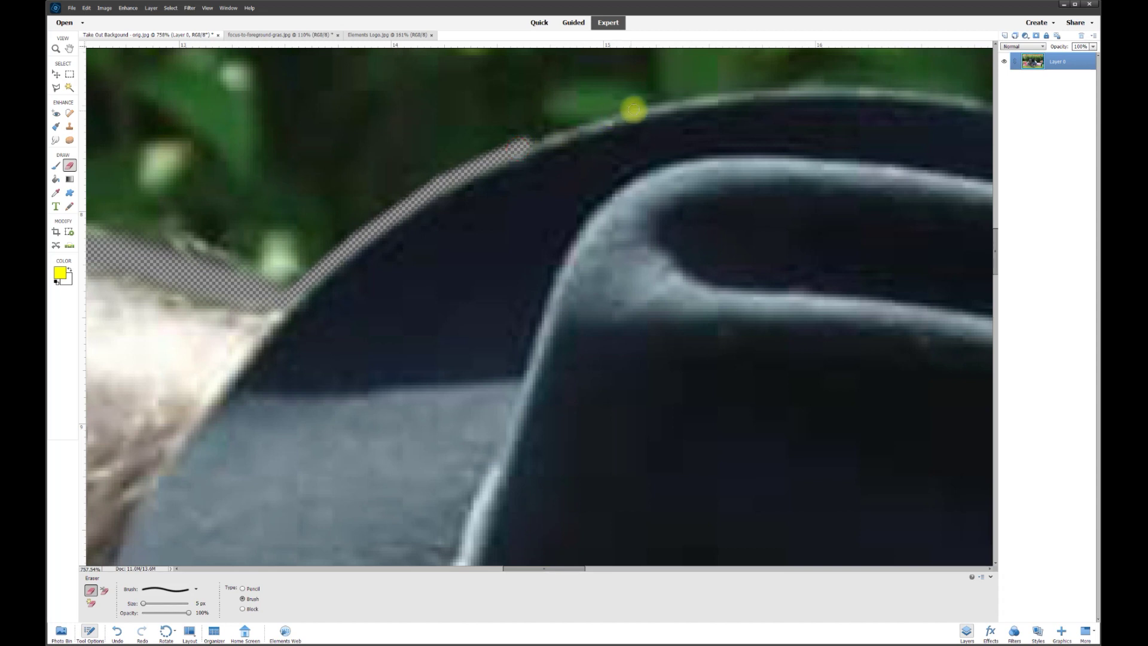
shift+click(655, 103)
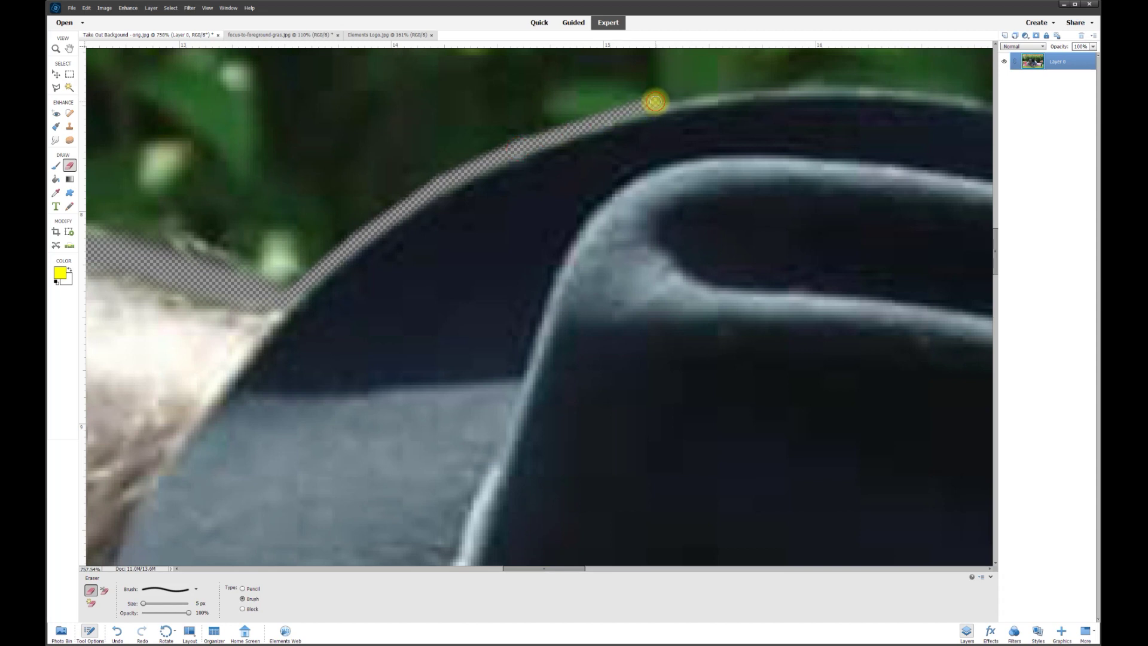
Erase the background along the top curve of the hat brim with connected straight 5 px strokes
drag(551, 569, 600, 567)
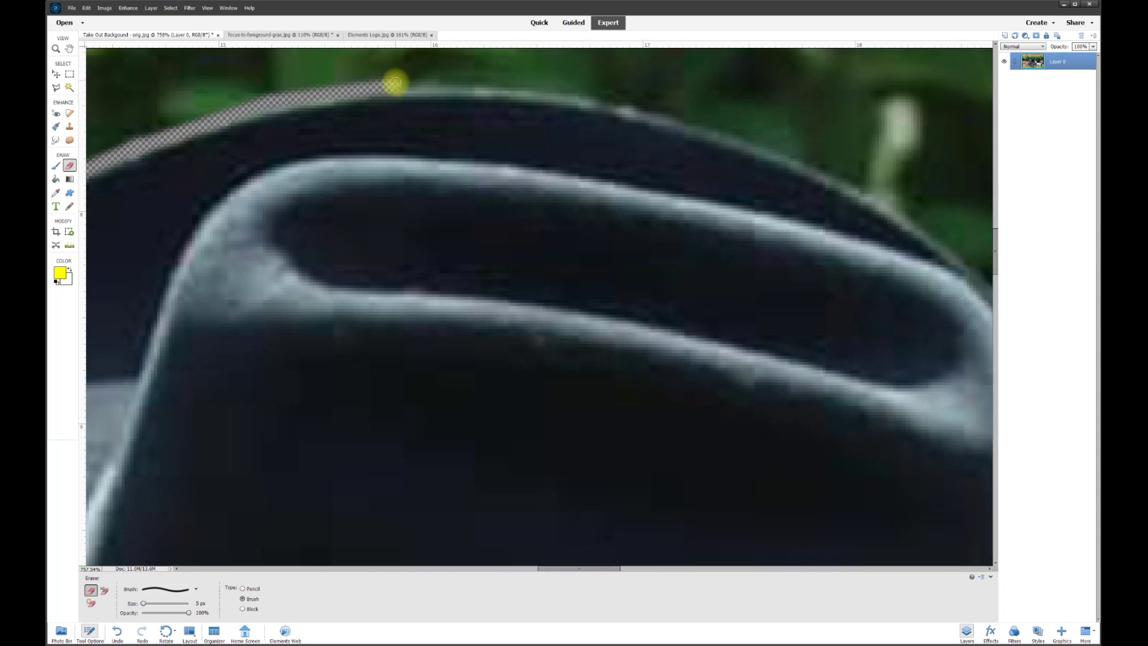
drag(396, 84, 400, 84)
shift+click(543, 92)
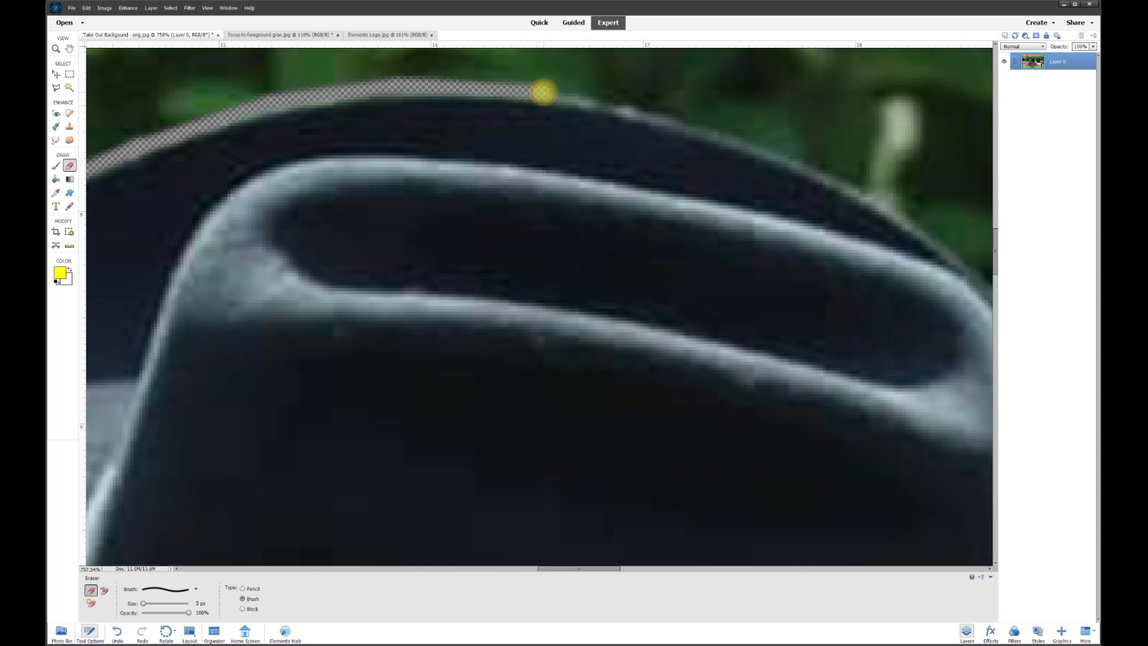
shift+click(698, 123)
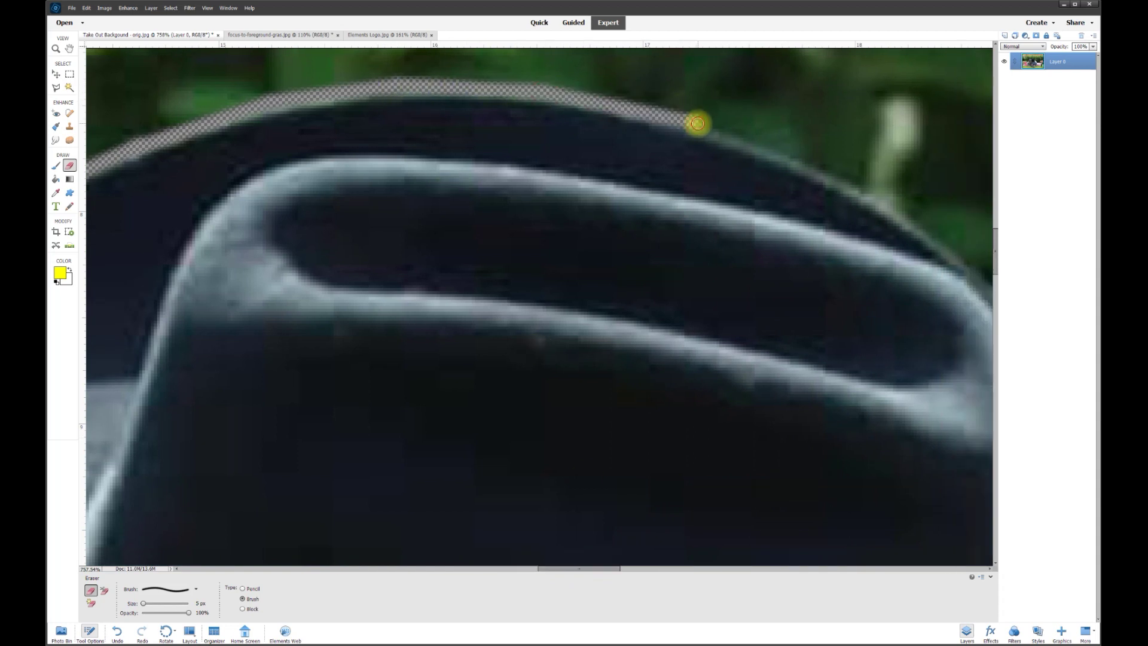
shift+click(806, 161)
shift+click(910, 212)
shift+click(973, 263)
Erase the background down the far curve of the hat brim to where it meets the man's plaid shirt
drag(601, 568, 634, 569)
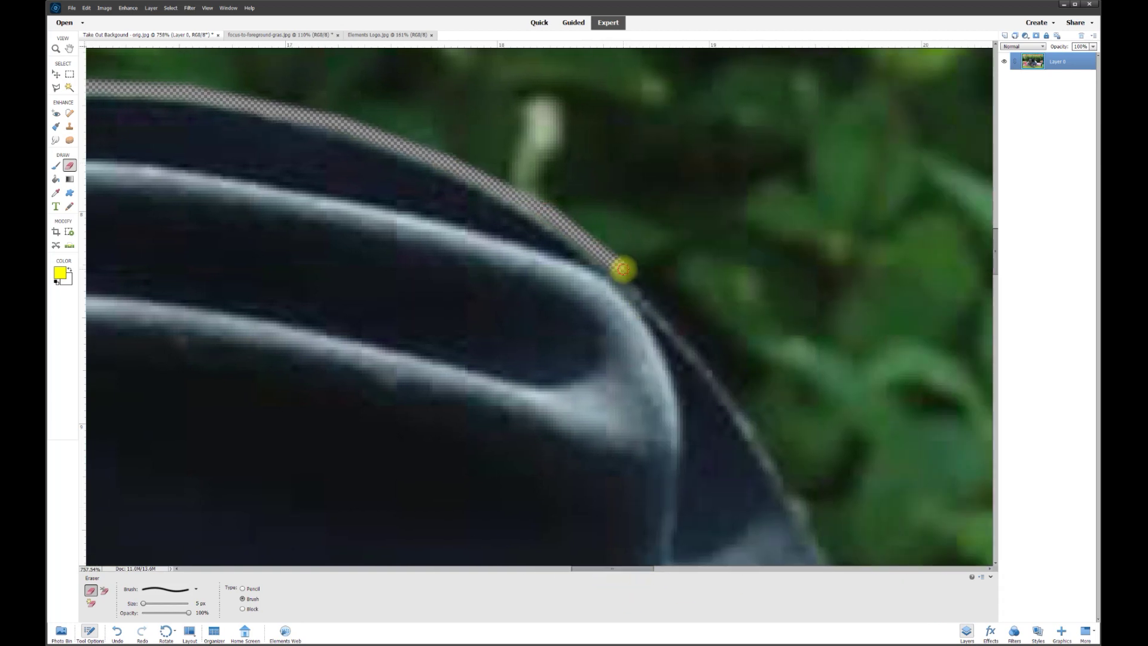
shift+click(707, 361)
shift+click(785, 471)
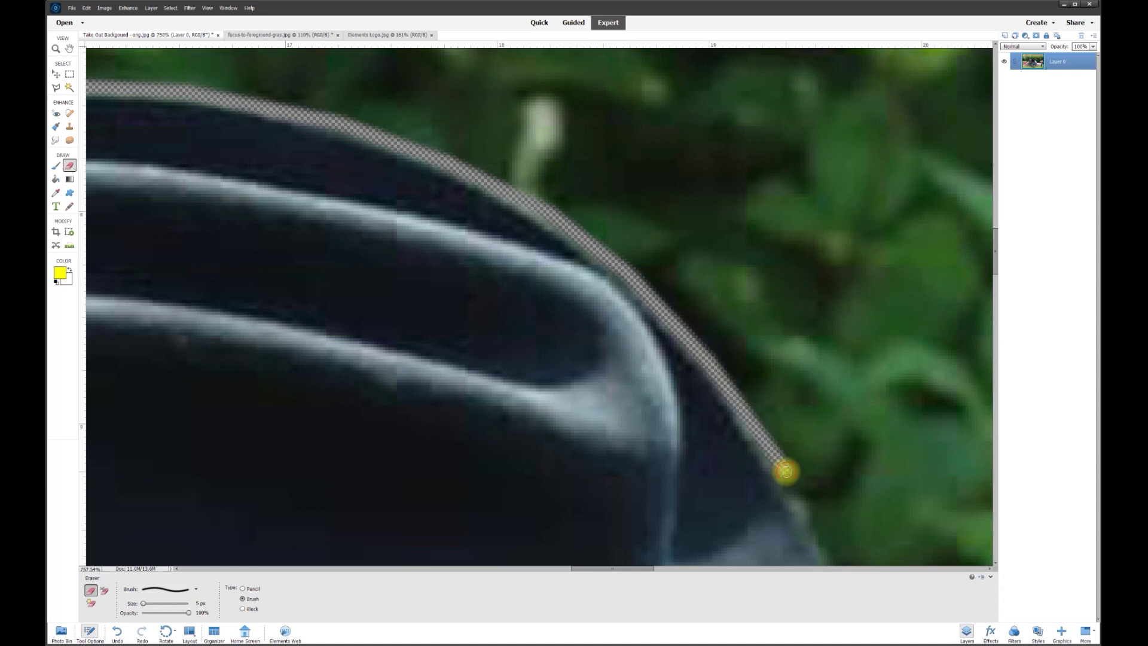
drag(820, 541, 327, 162)
shift+click(379, 261)
shift+click(412, 354)
Erase the background along the shoulder and sleeve of the plaid shirt and the upper edge of the white pillow
shift+click(677, 441)
shift+click(766, 506)
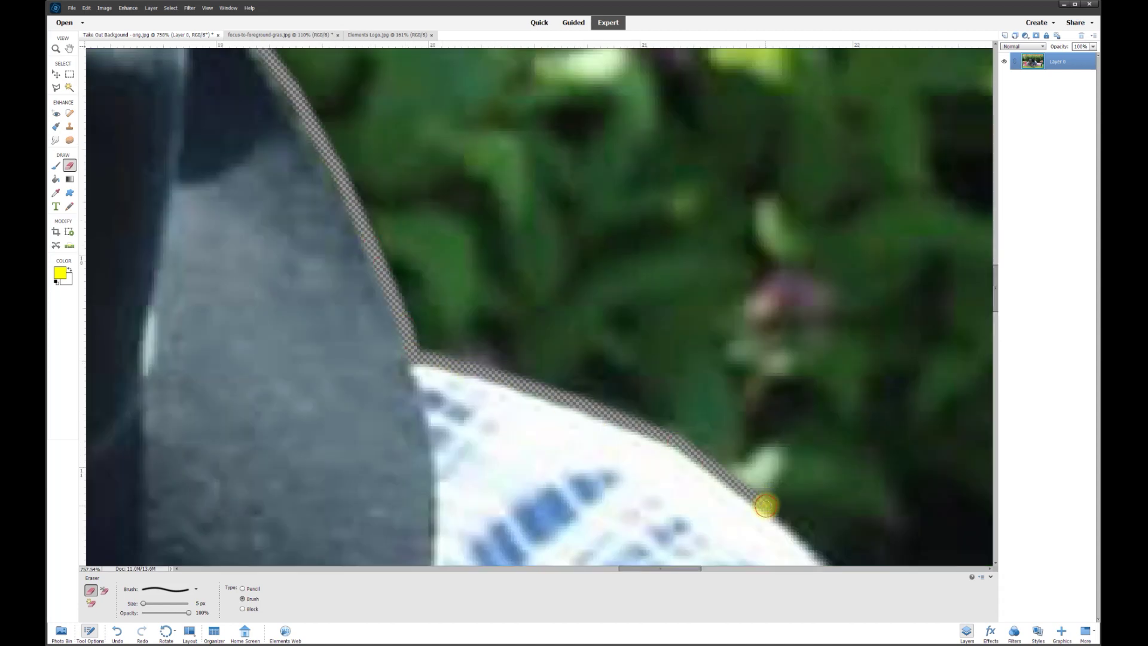
drag(766, 506, 512, 225)
shift+click(596, 377)
shift+click(653, 487)
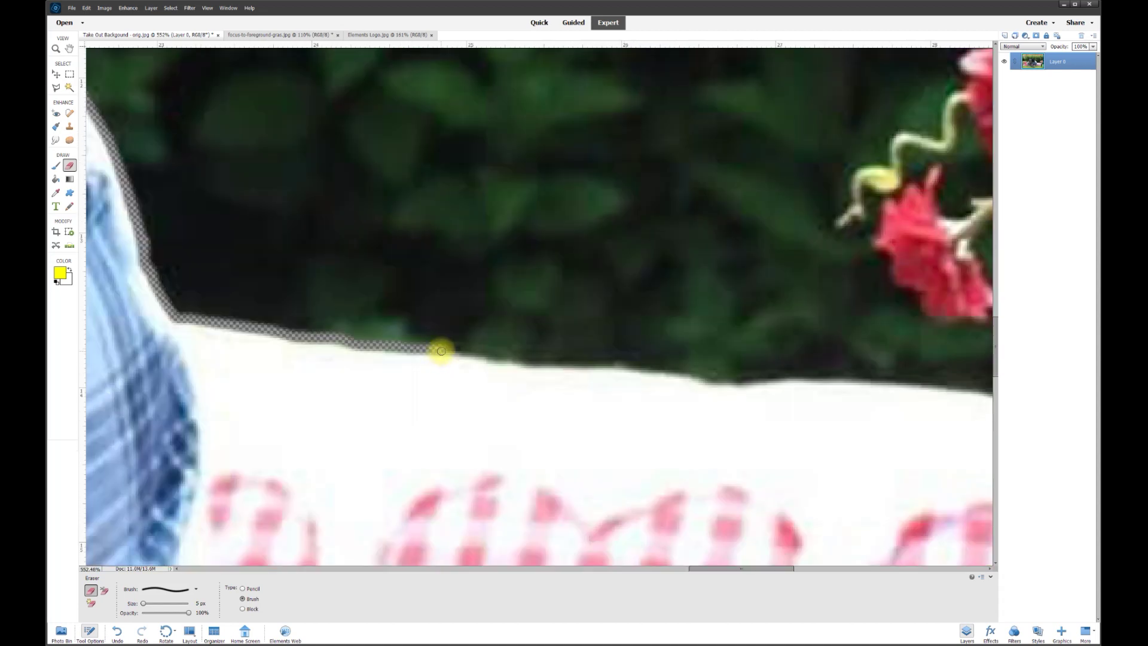
mouse_move(441, 352)
mouse_down()
mouse_move(680, 377)
mouse_move(389, 387)
mouse_move(582, 392)
mouse_move(715, 337)
mouse_move(705, 242)
mouse_move(577, 298)
mouse_up()
Erase the background around the lowest red flower of the vase bouquet, including its curled tendril and stem gaps
scroll(578, 298, up, 3)
mouse_move(575, 123)
mouse_down()
mouse_move(484, 172)
mouse_move(415, 230)
mouse_move(532, 257)
mouse_move(576, 353)
mouse_up()
scroll(397, 281, left, 5)
mouse_move(397, 282)
mouse_down()
mouse_move(433, 271)
mouse_move(476, 402)
mouse_move(631, 291)
mouse_up()
mouse_move(527, 219)
mouse_down()
mouse_move(538, 180)
mouse_move(643, 188)
mouse_move(553, 218)
mouse_up()
drag(359, 293, 396, 193)
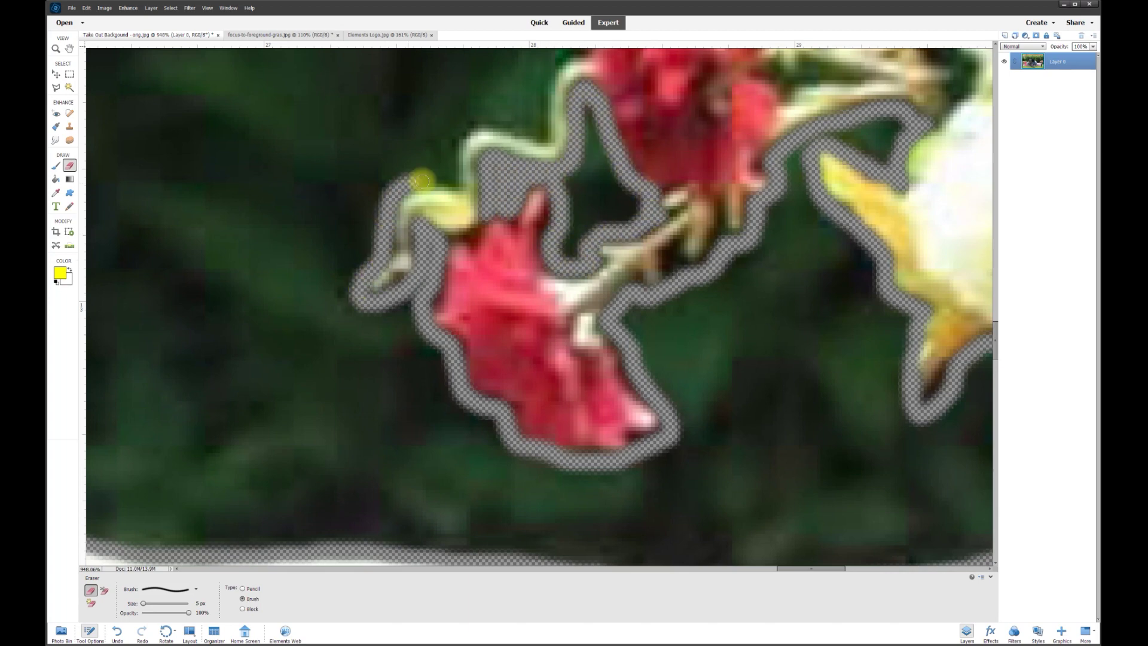
Erase the background around the bouquet's remaining white and red flowers and thin stems, up to the photo's edge
scroll(396, 193, right, 5)
mouse_move(198, 457)
mouse_down()
mouse_move(385, 192)
mouse_move(418, 95)
mouse_up()
scroll(418, 95, up, 3)
mouse_move(332, 240)
mouse_down()
mouse_move(225, 148)
mouse_move(427, 300)
mouse_move(513, 345)
mouse_move(636, 217)
mouse_move(722, 265)
mouse_move(760, 339)
mouse_move(849, 188)
mouse_up()
scroll(701, 182, right, 10)
mouse_move(701, 182)
mouse_down()
mouse_move(670, 193)
mouse_move(662, 214)
mouse_move(681, 298)
mouse_move(702, 323)
mouse_move(806, 301)
mouse_move(855, 336)
mouse_up()
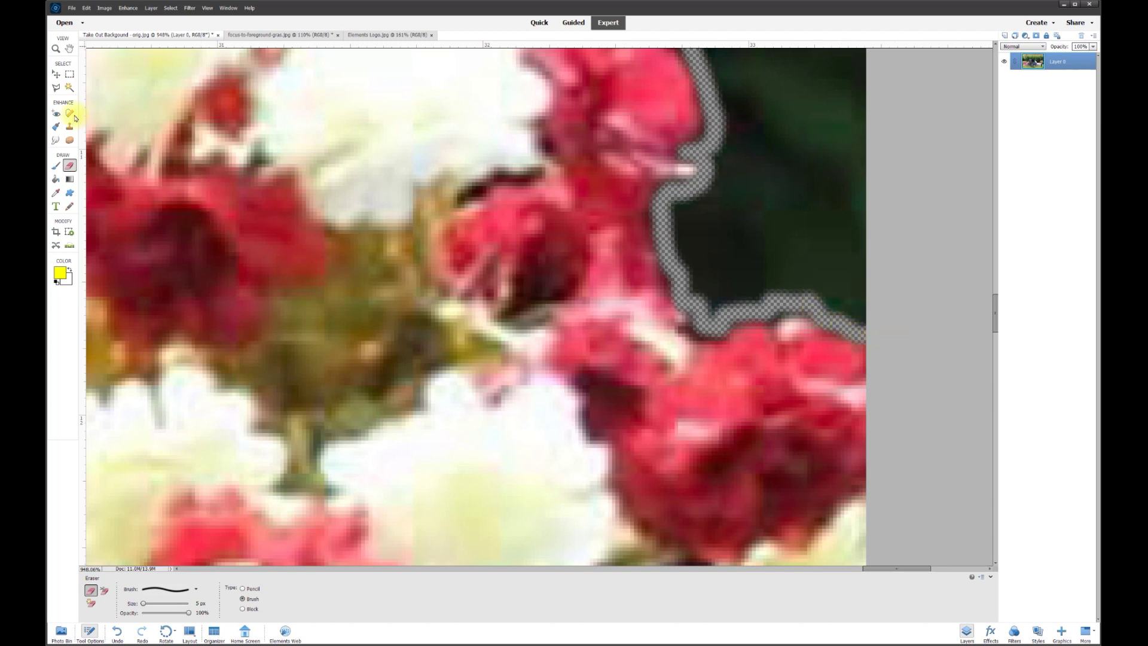
Start a Polygonal Lasso selection with 0 px feather, running it just outside the photo's top and left edges
click(56, 88)
drag(995, 319, 997, 97)
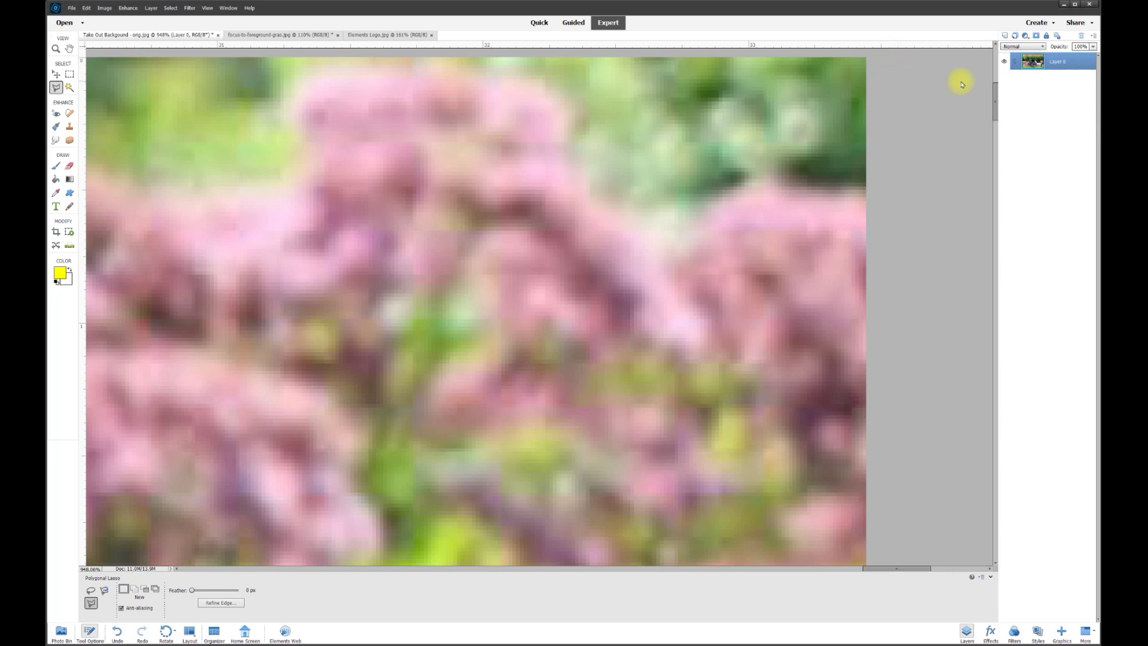
scroll(961, 84, up, 2)
scroll(859, 159, left, 15)
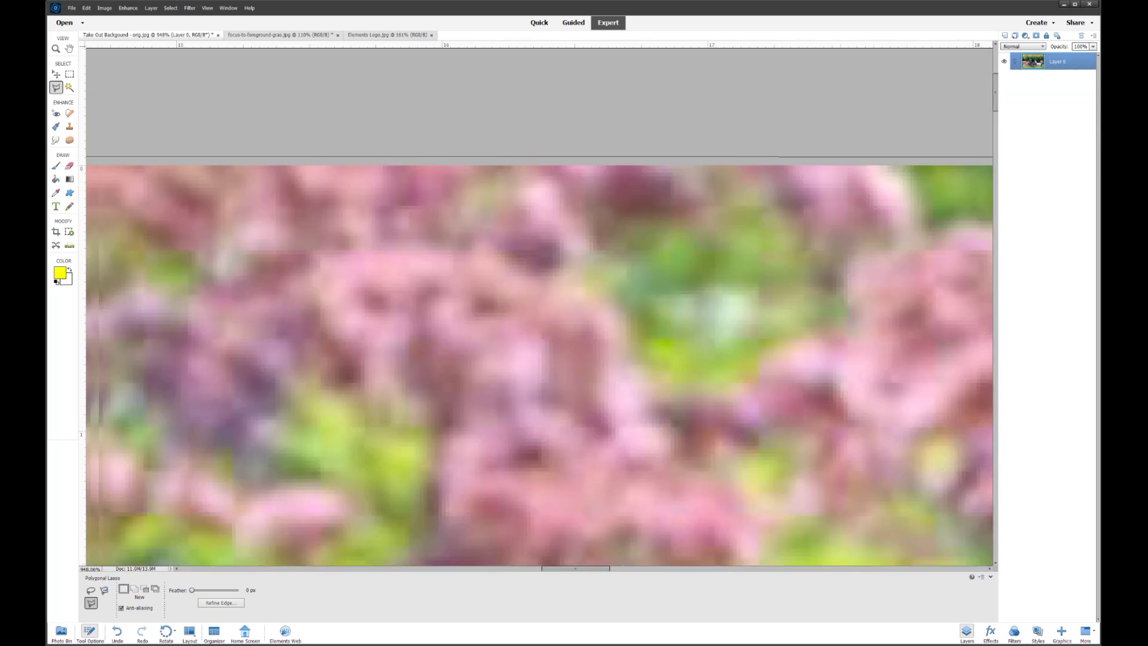
scroll(740, 501, left, 15)
scroll(740, 501, down, 10)
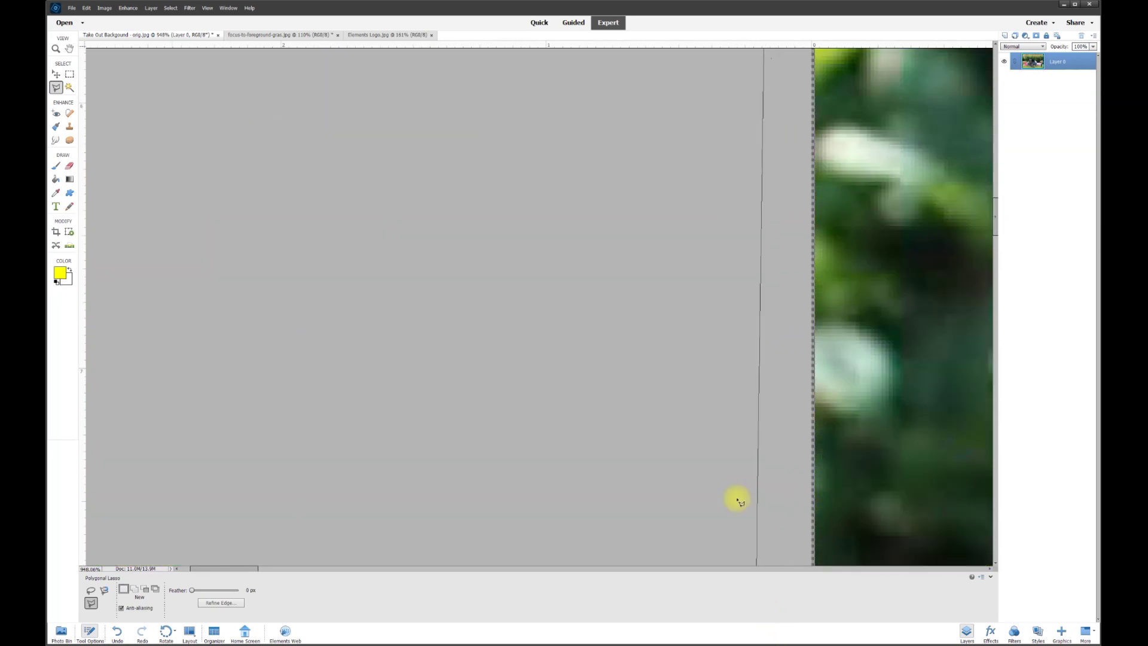
scroll(951, 269, right, 5)
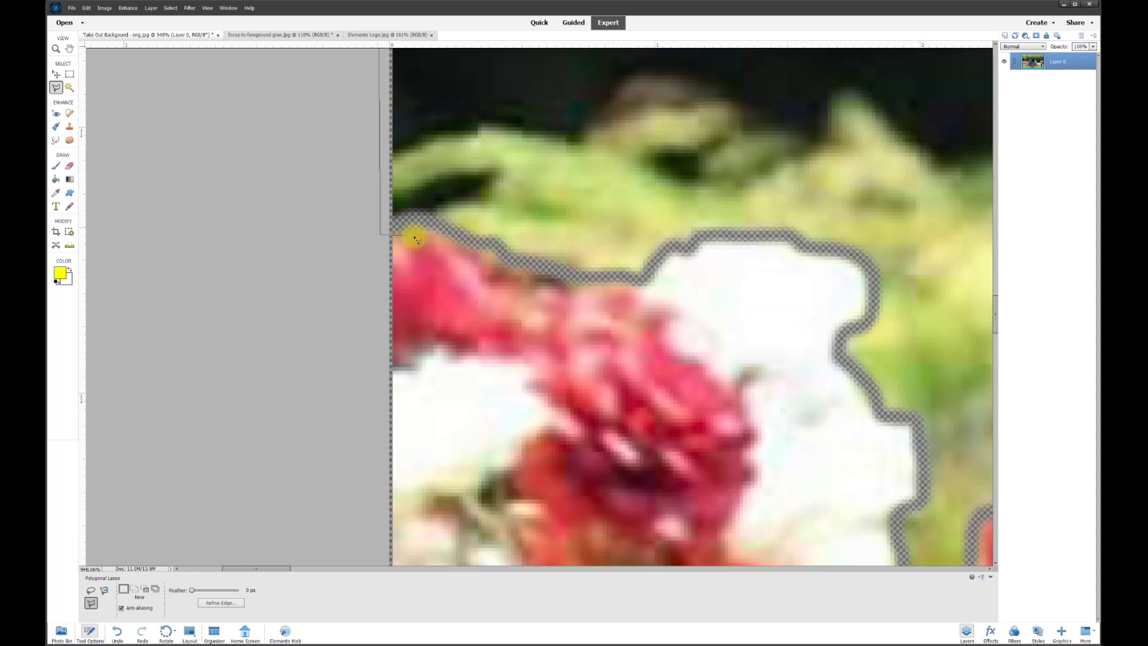
Continue the lasso selection inside the erased strip around the red and white flowers beside the cake
click(564, 273)
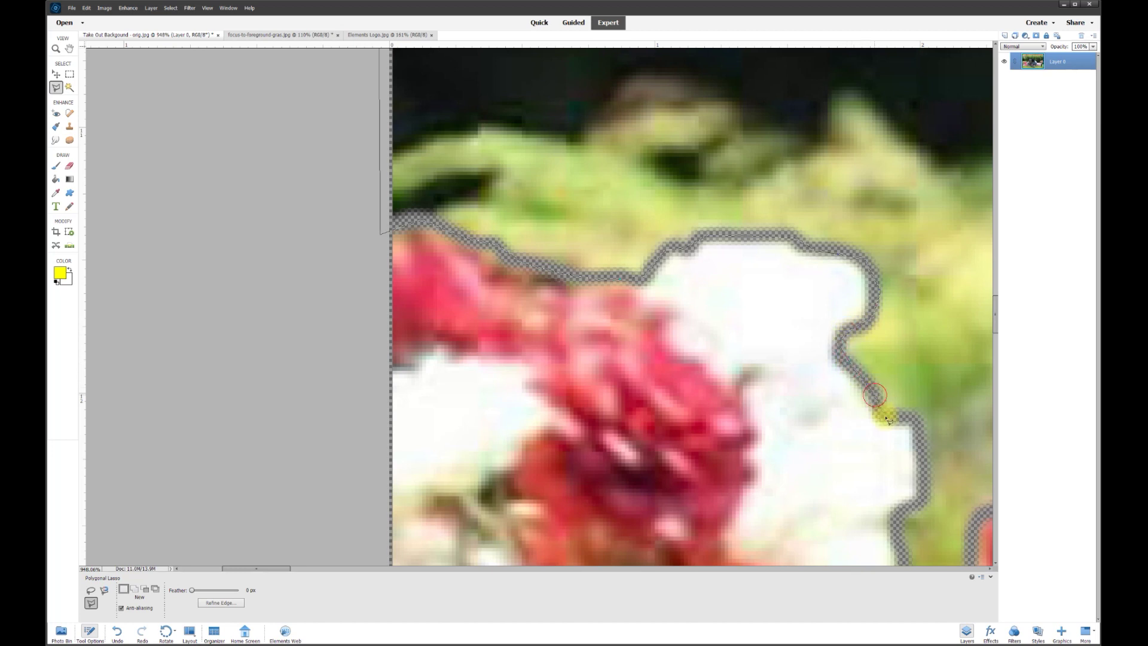
click(924, 495)
click(904, 514)
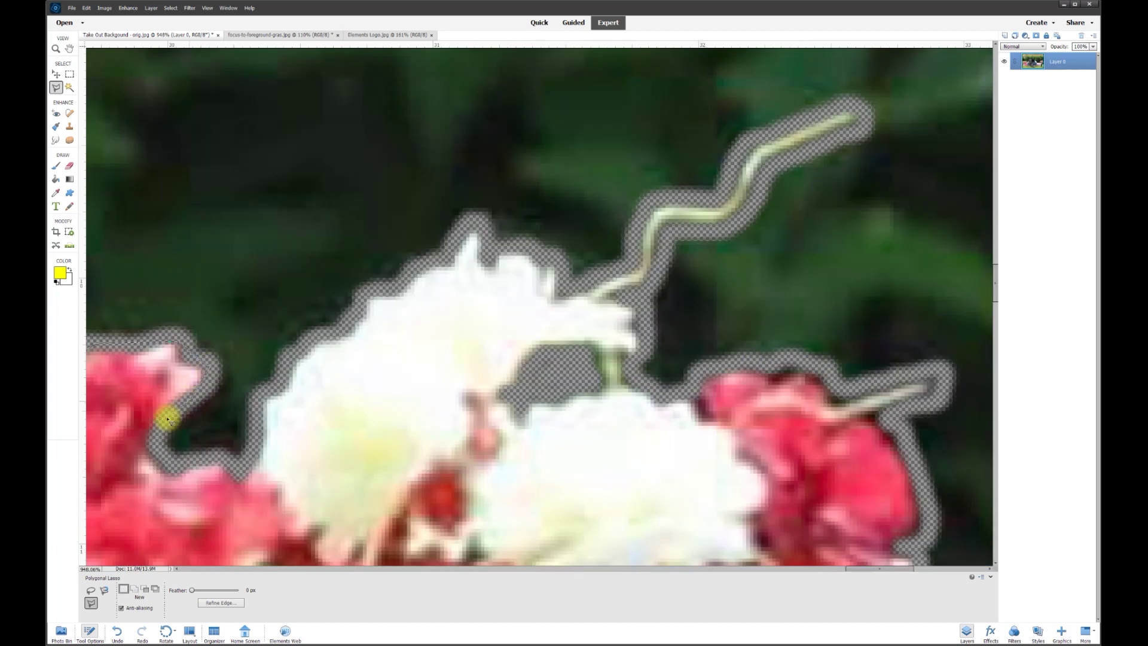
Trace the lasso selection along the erased strip over the vase bouquet's white flowers, zigzag tendril and upper red flower
click(354, 317)
click(566, 279)
click(748, 144)
click(861, 115)
click(655, 273)
click(652, 389)
click(820, 371)
click(934, 393)
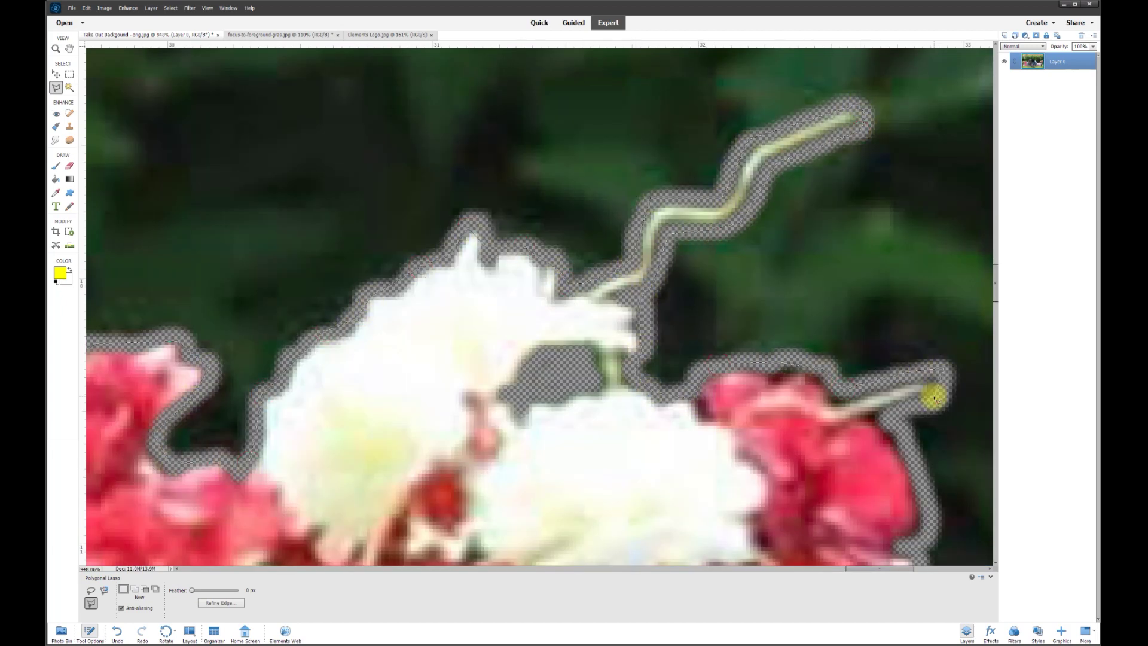
click(927, 506)
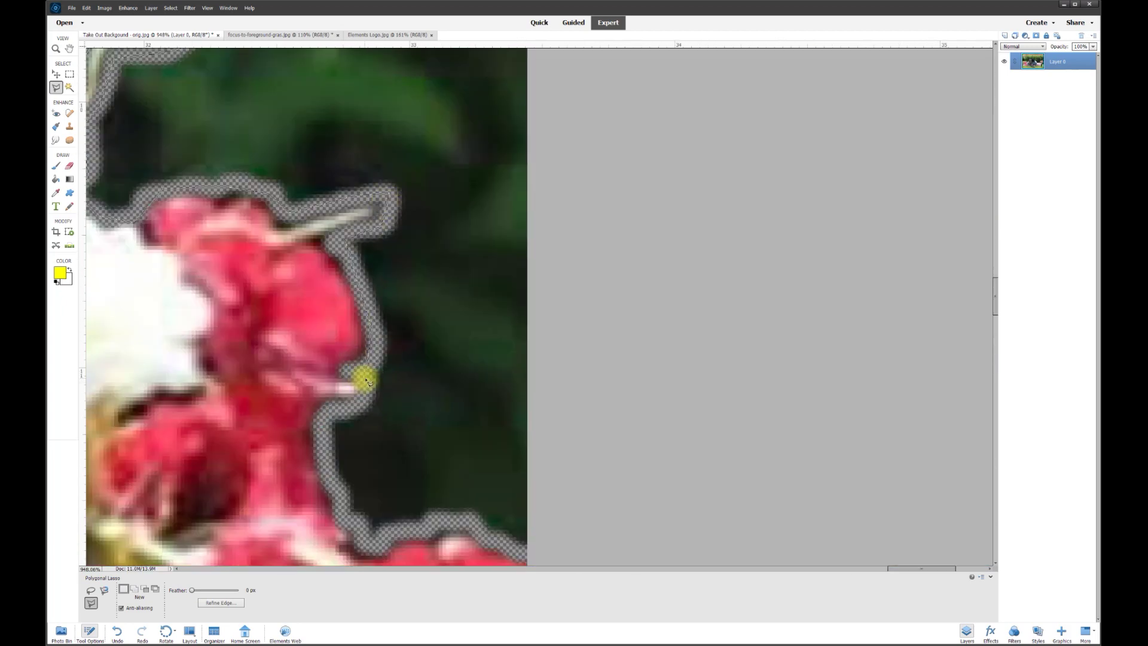
Trace the lasso down the bouquet's outer red petals past the photo's right edge and close the selection at the top-right corner
click(359, 402)
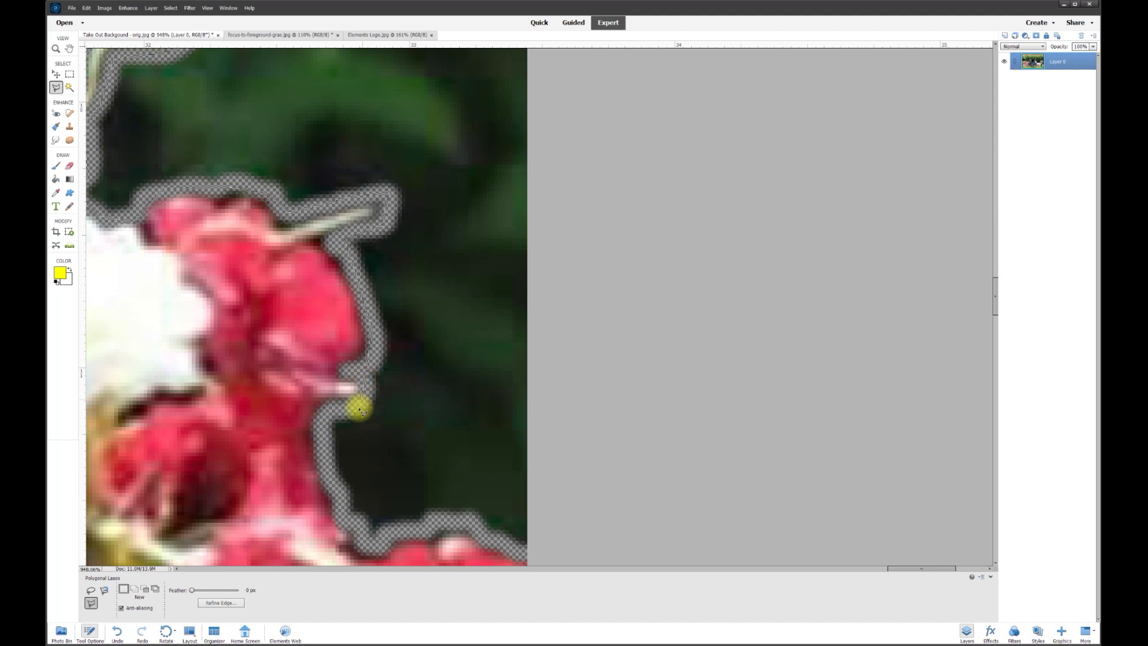
click(321, 420)
click(328, 487)
click(372, 542)
click(474, 518)
click(510, 545)
click(551, 557)
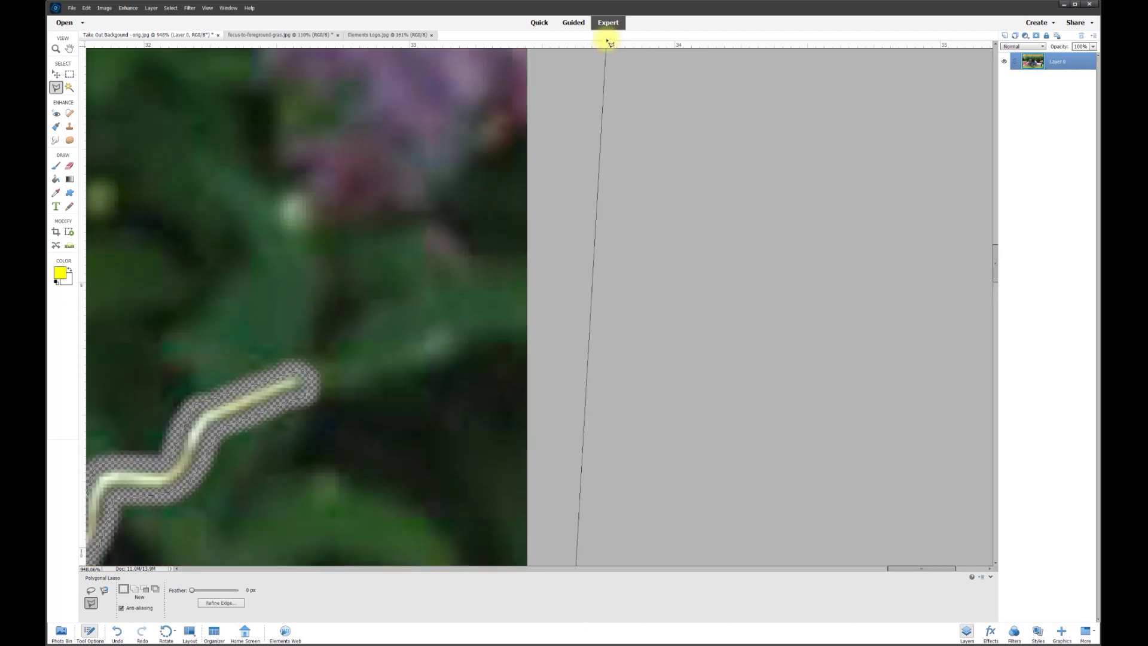
scroll(559, 372, down, 3)
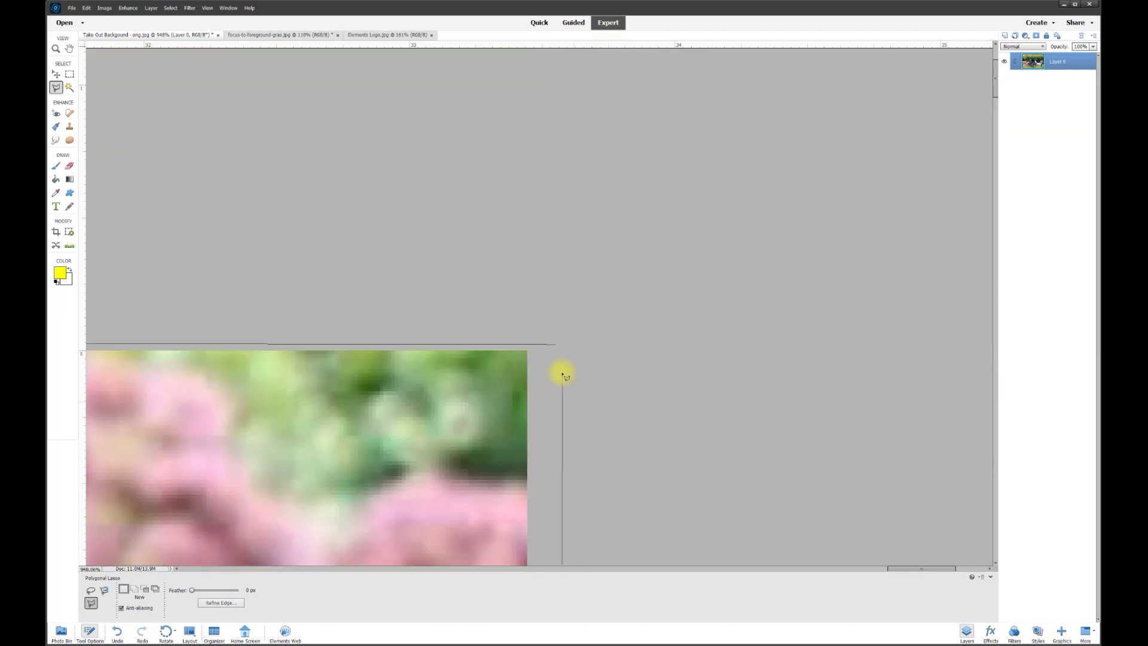
scroll(477, 427, down, 5)
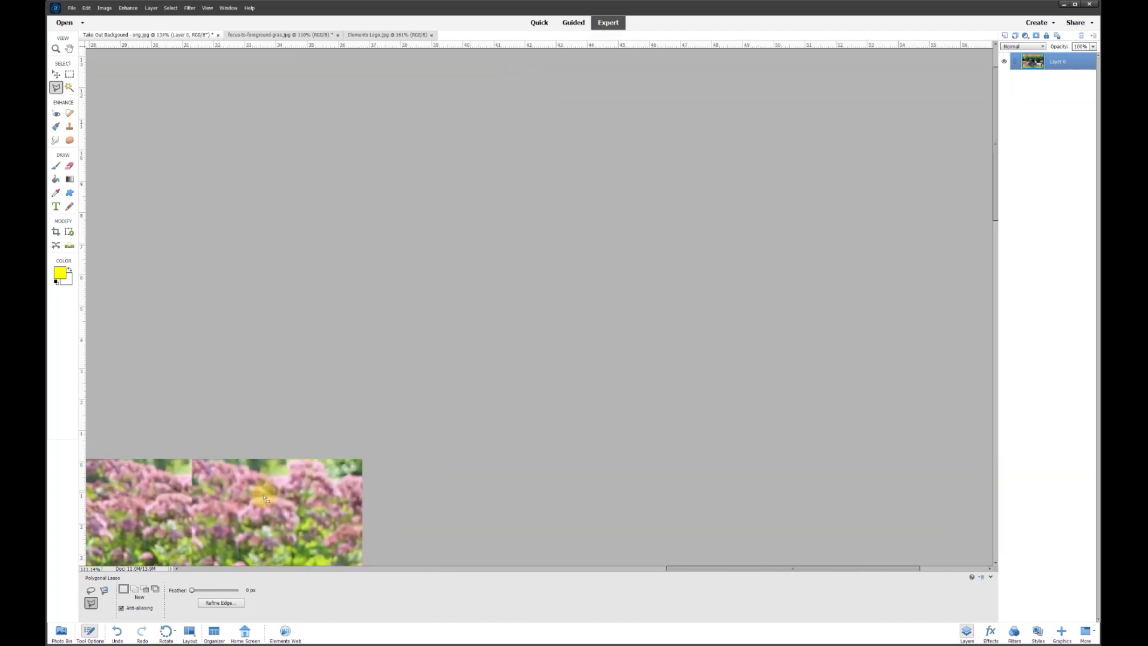
Delete the selected garden background from the couple photo and clear the selection
scroll(441, 435, up, 1)
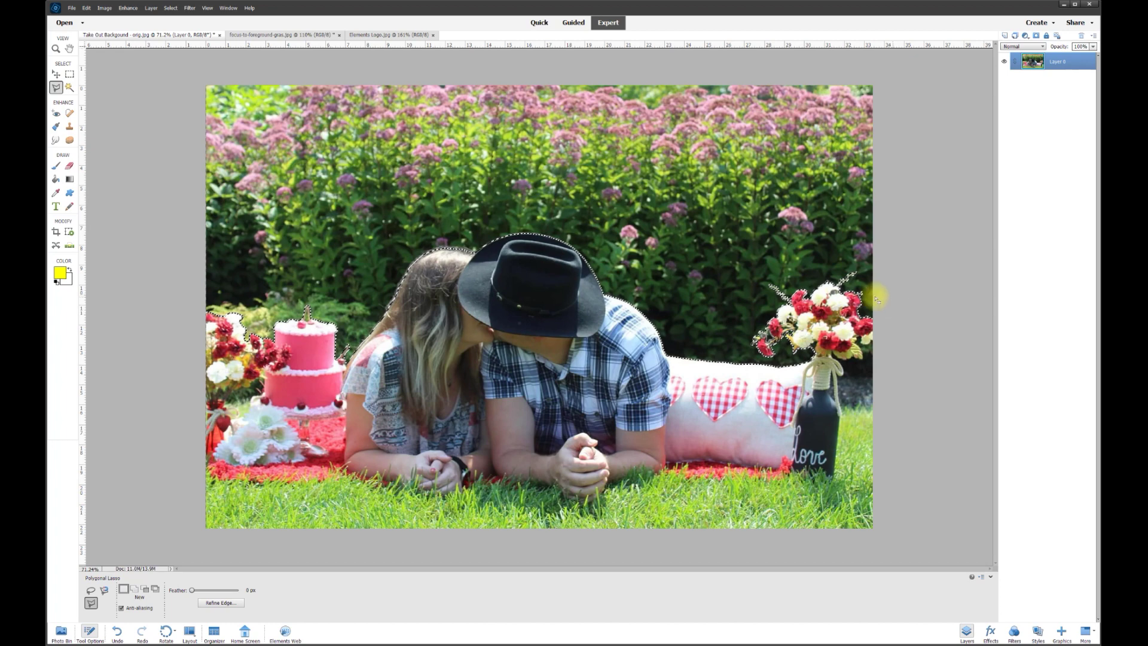
key(Delete)
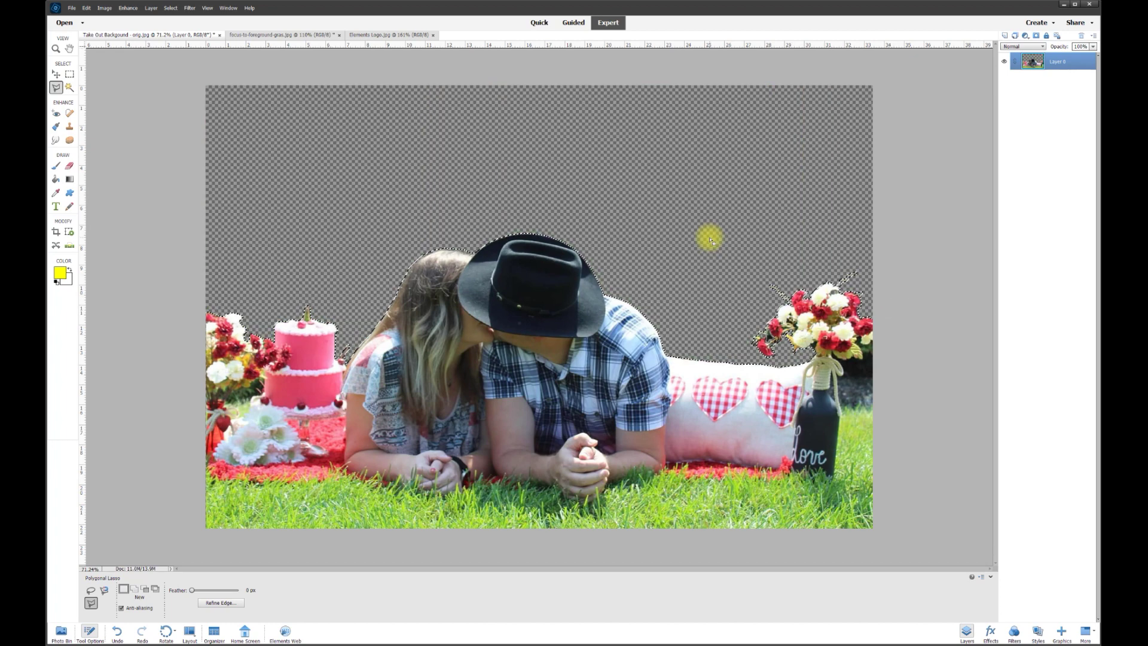
key(ctrl+d)
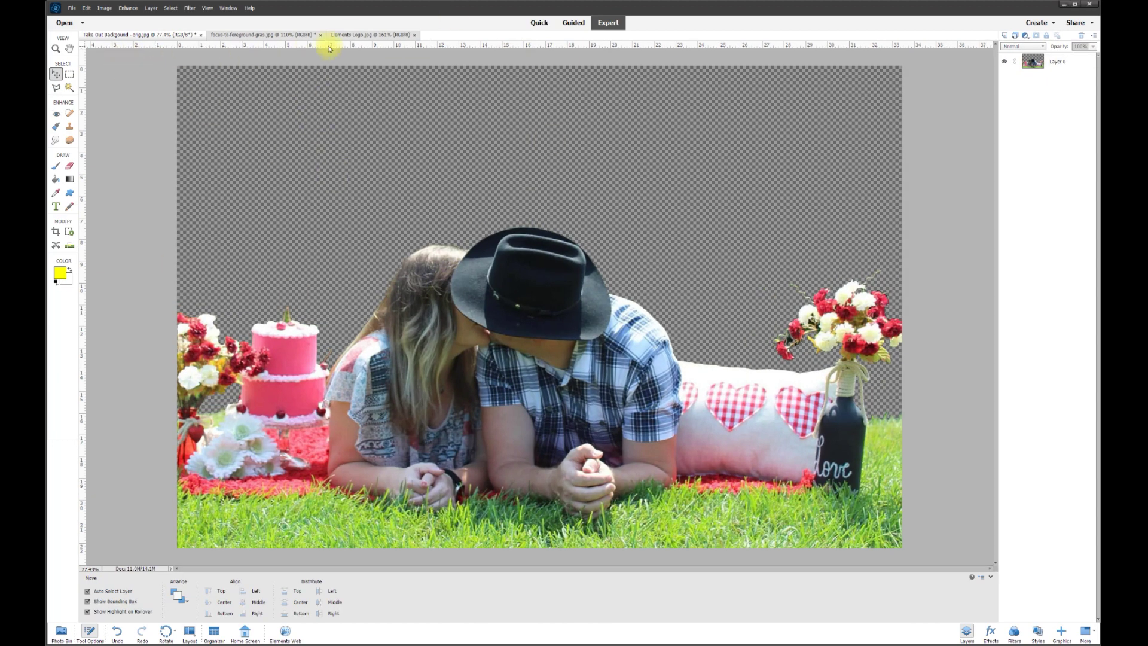
Switch to the focus-to-foreground-gras.jpg beach photo and copy its boat layer into the couple document with the Move tool
click(266, 36)
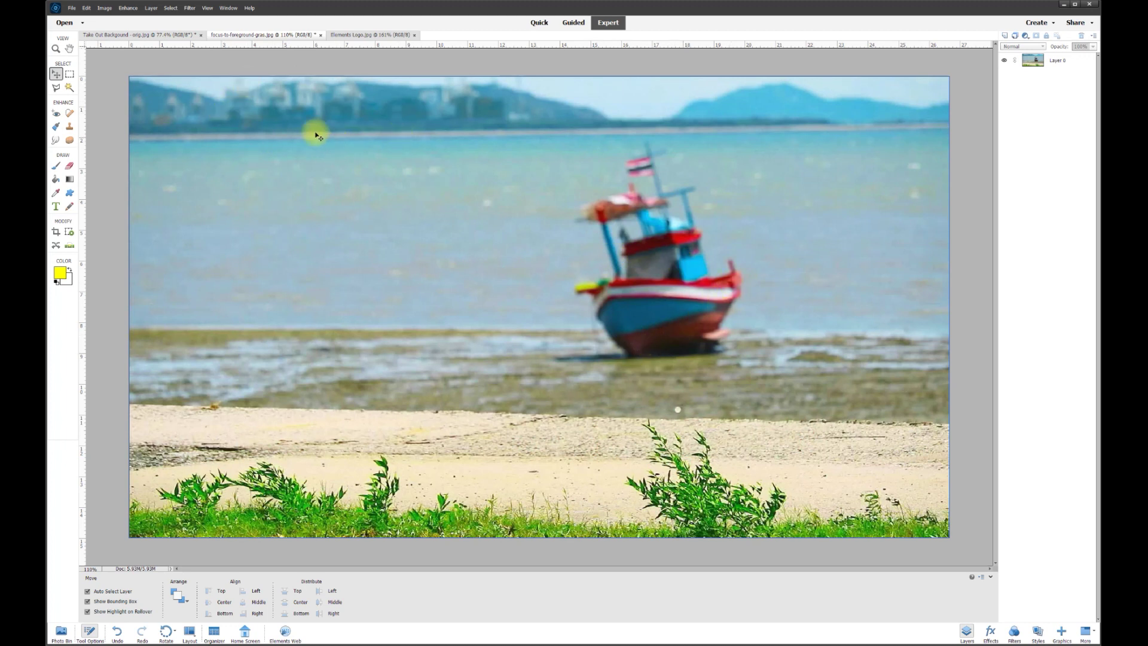
click(1078, 61)
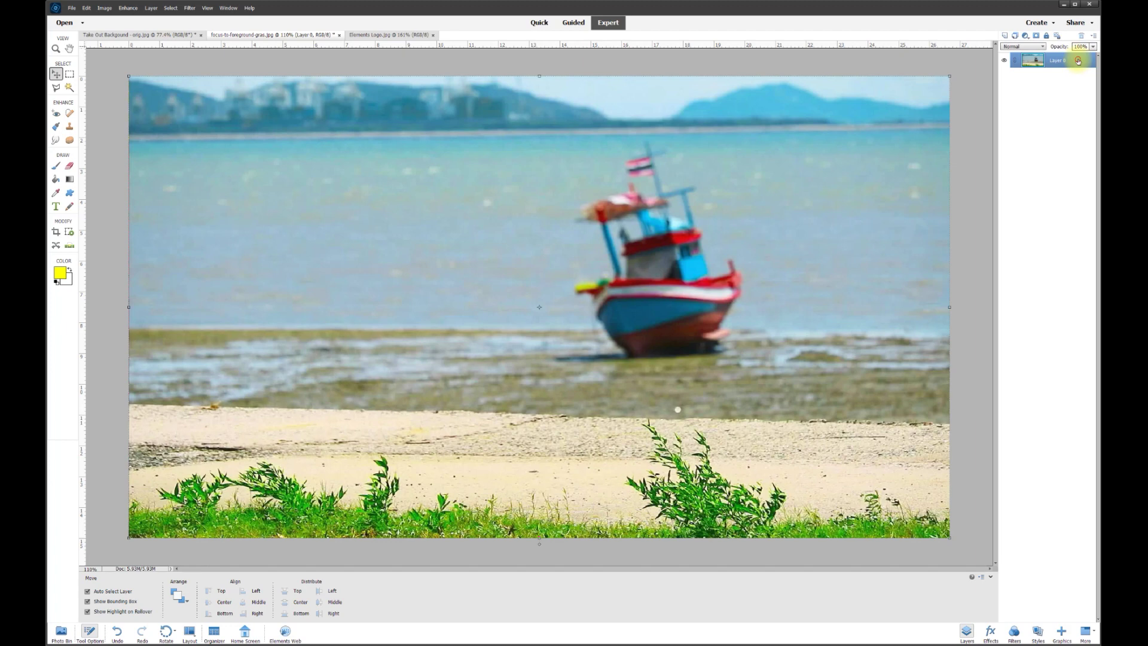
drag(203, 106, 236, 141)
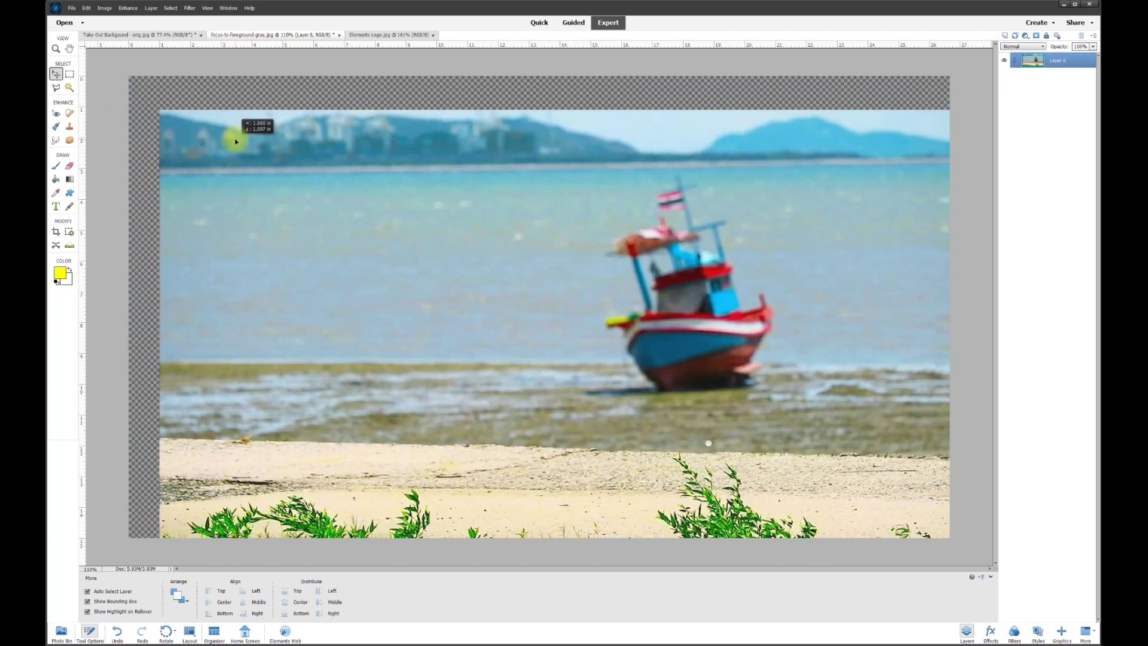
drag(236, 141, 278, 142)
drag(418, 211, 456, 237)
key(ctrl+minus)
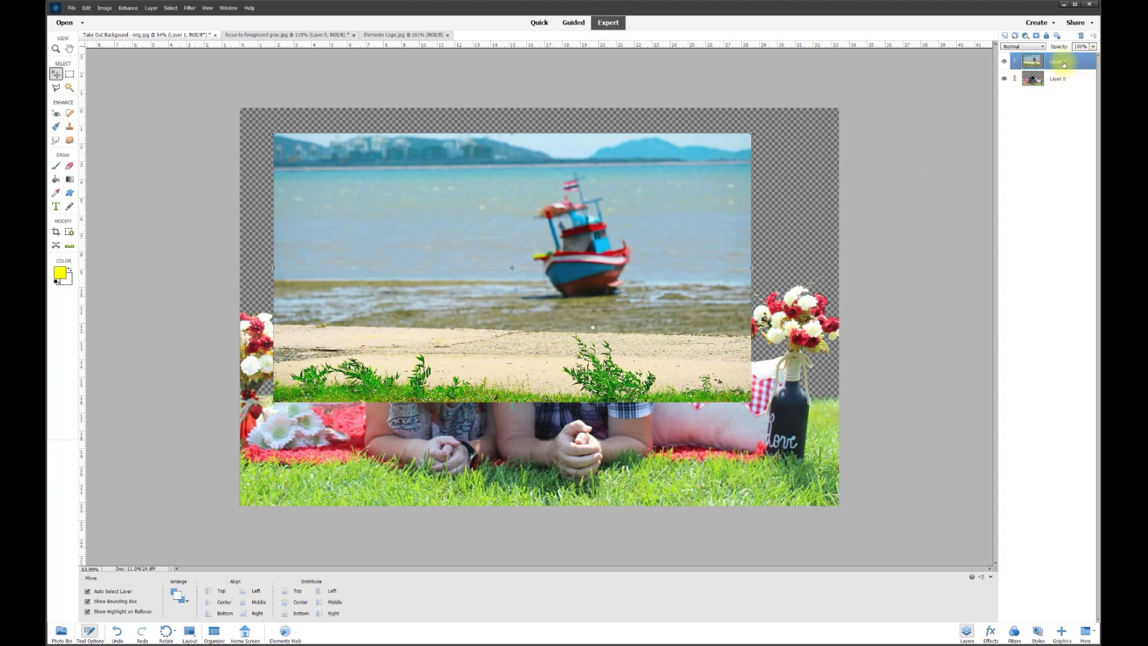
Place the beach layer beneath Layer 0 and align it with the photo's top-left corner
drag(1062, 62, 1068, 94)
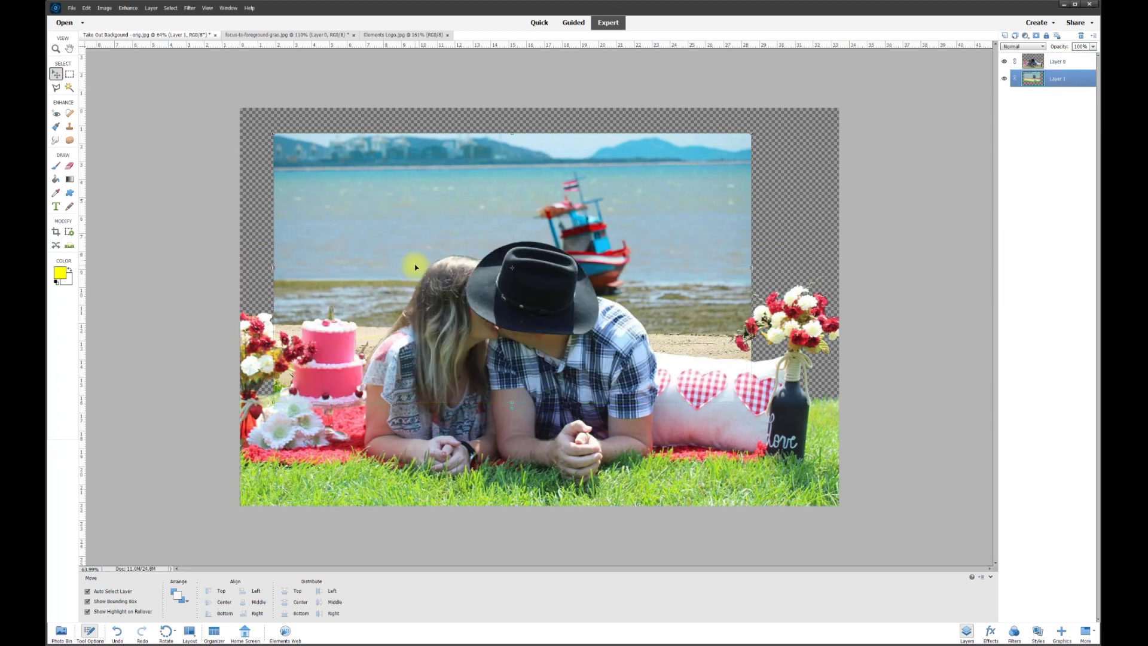
drag(345, 212, 310, 184)
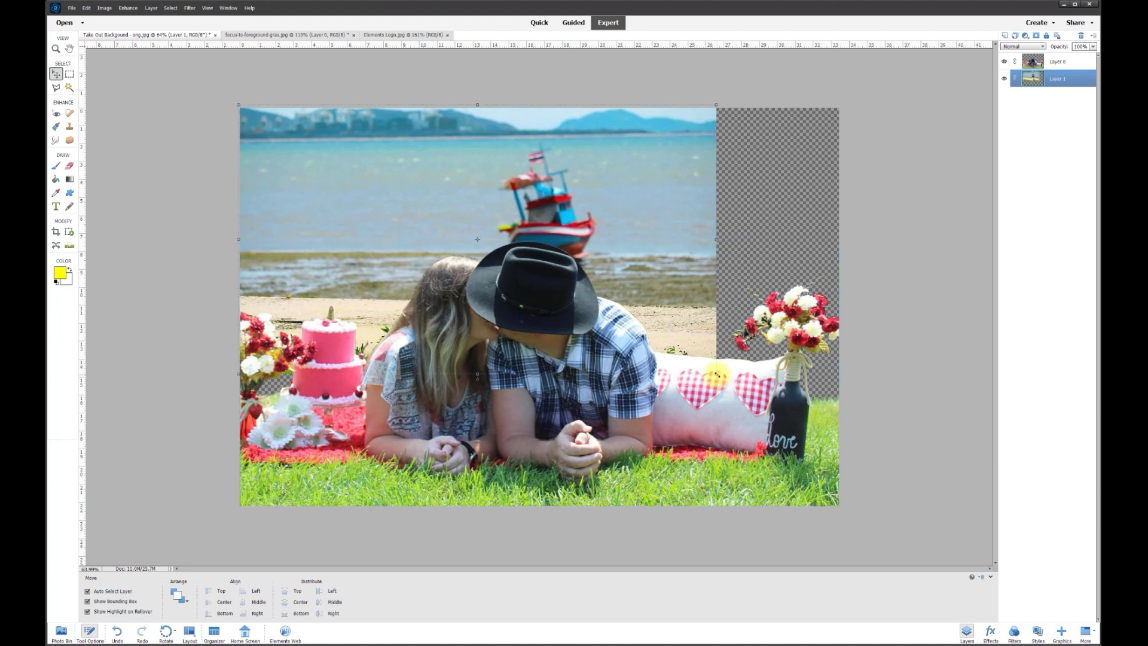
Scale the beach layer proportionally to about 127% so it spans the photo's full width, and fit the image on screen
drag(717, 374, 837, 459)
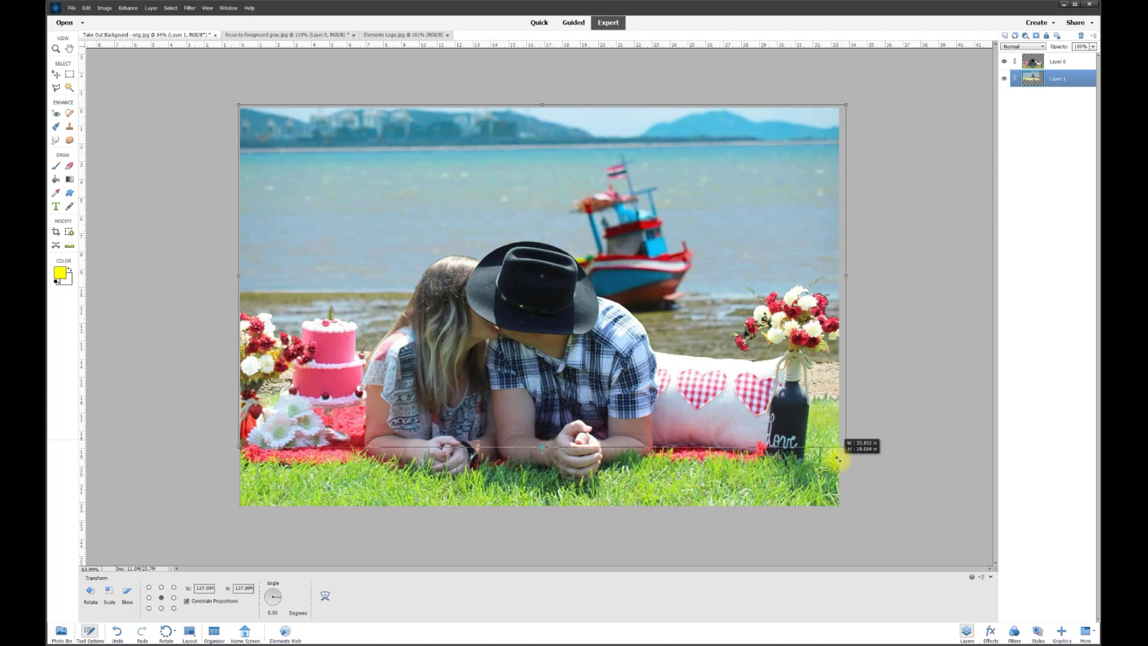
drag(837, 459, 836, 458)
key(Return)
key(ctrl+0)
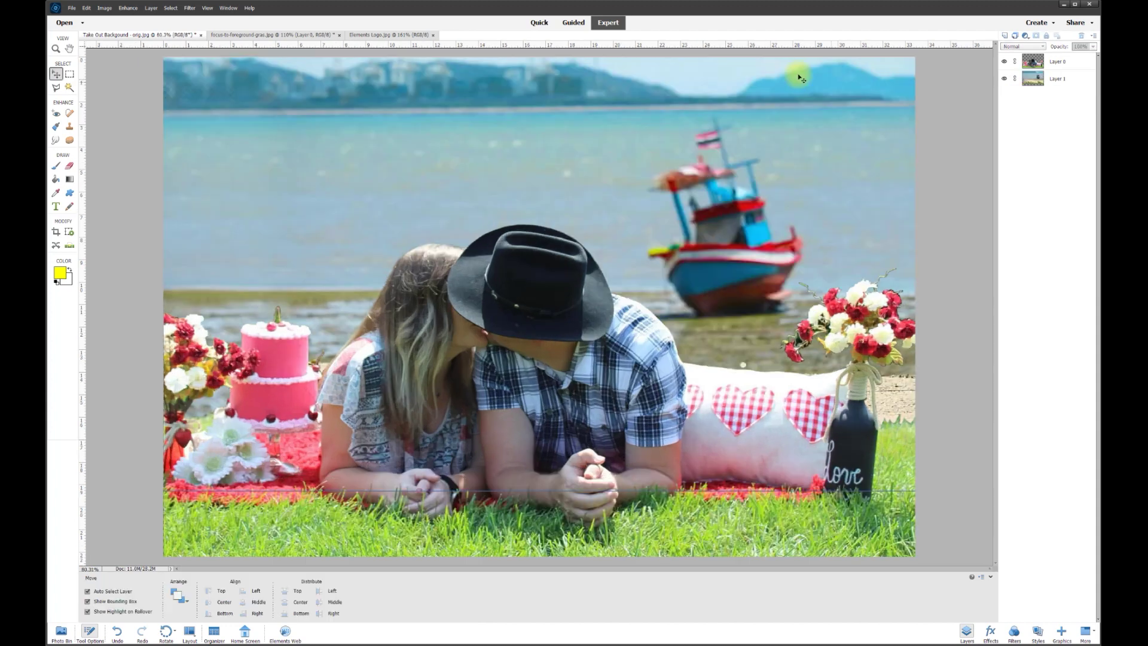
Compare the composite by hiding and showing the beach layer and the couple layer in turn
click(1004, 78)
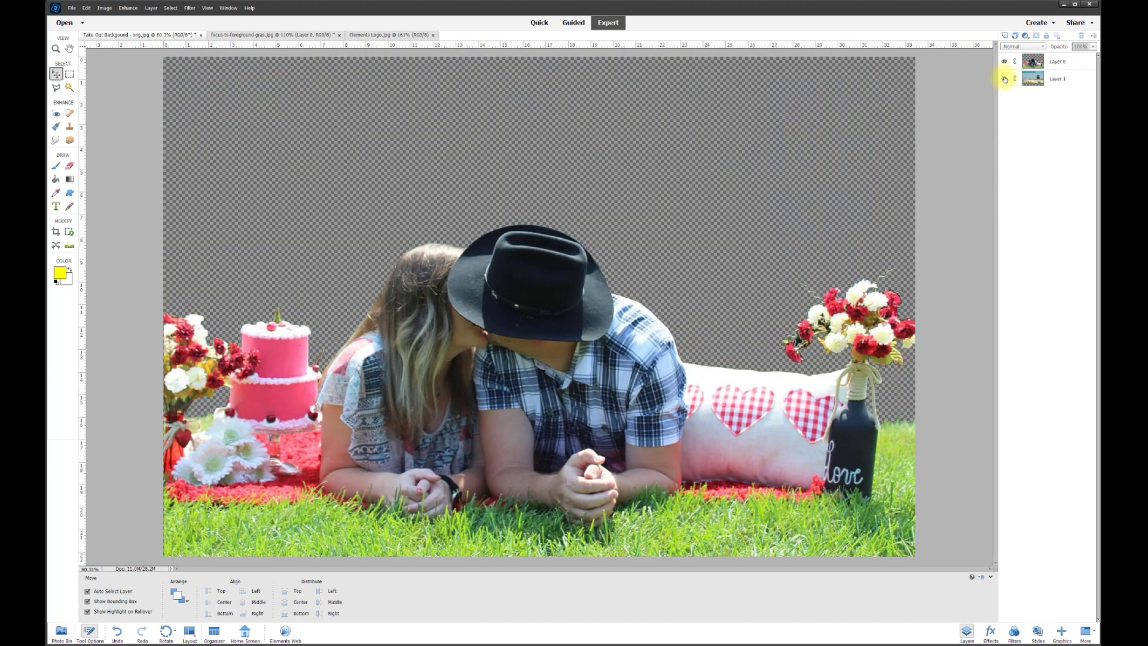
click(1005, 79)
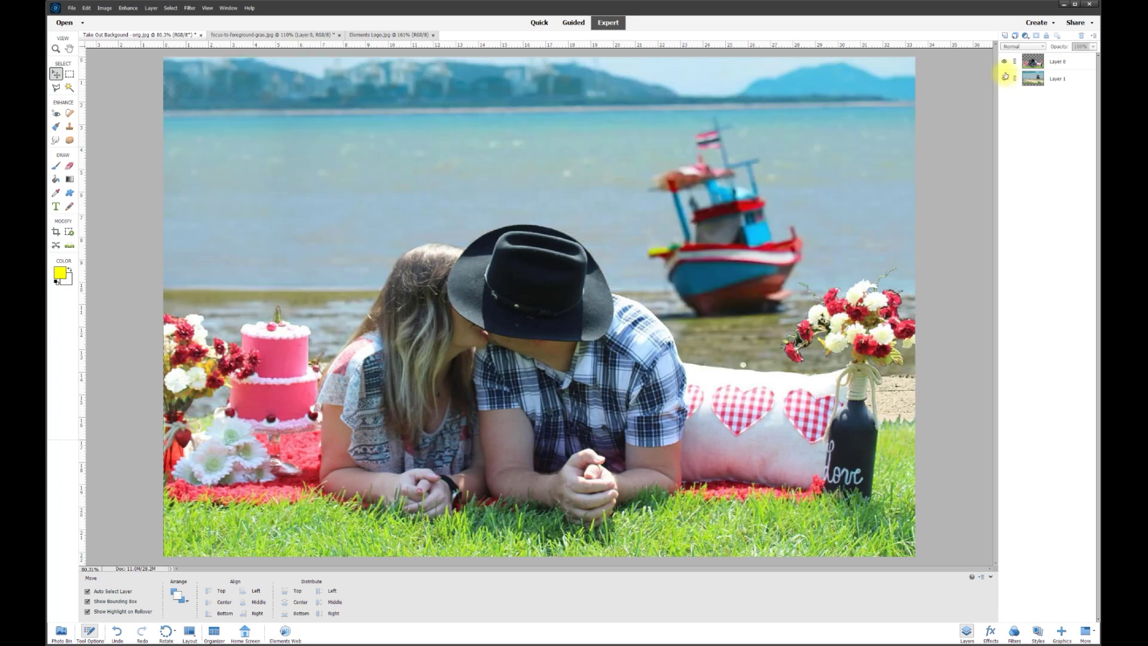
click(1004, 62)
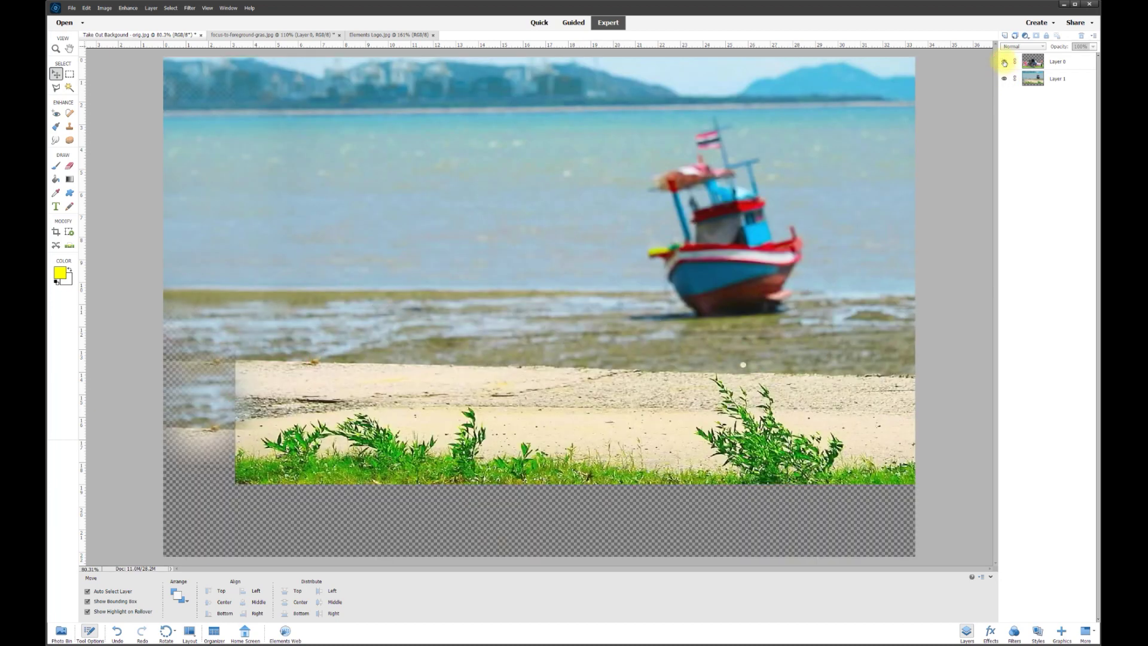
click(1004, 62)
click(55, 232)
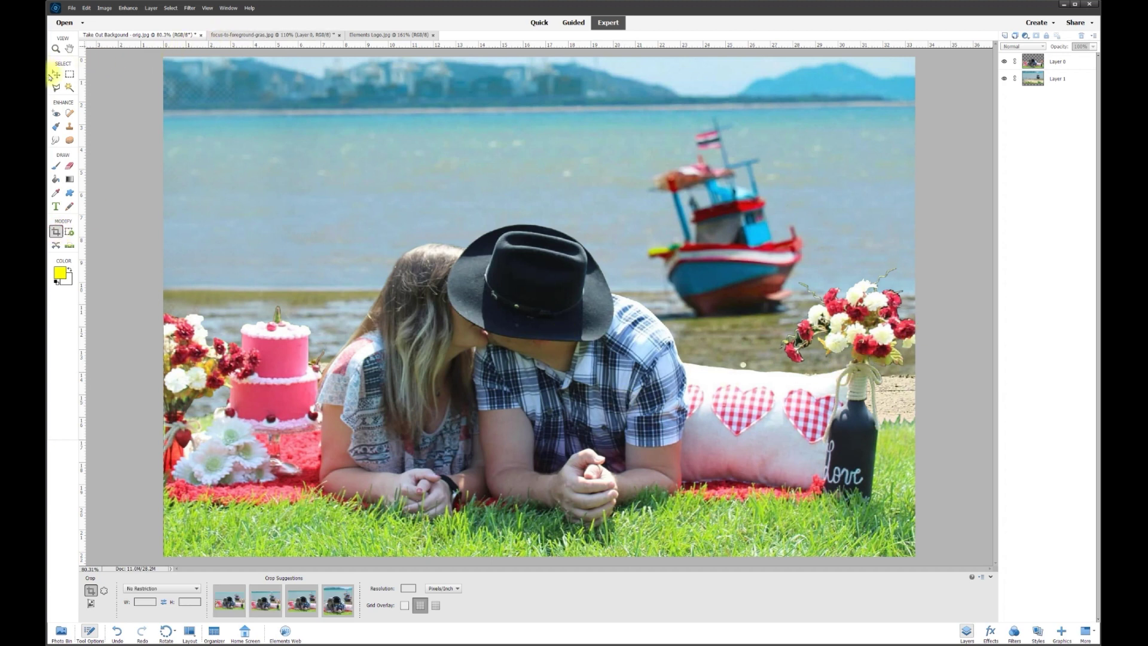
click(56, 76)
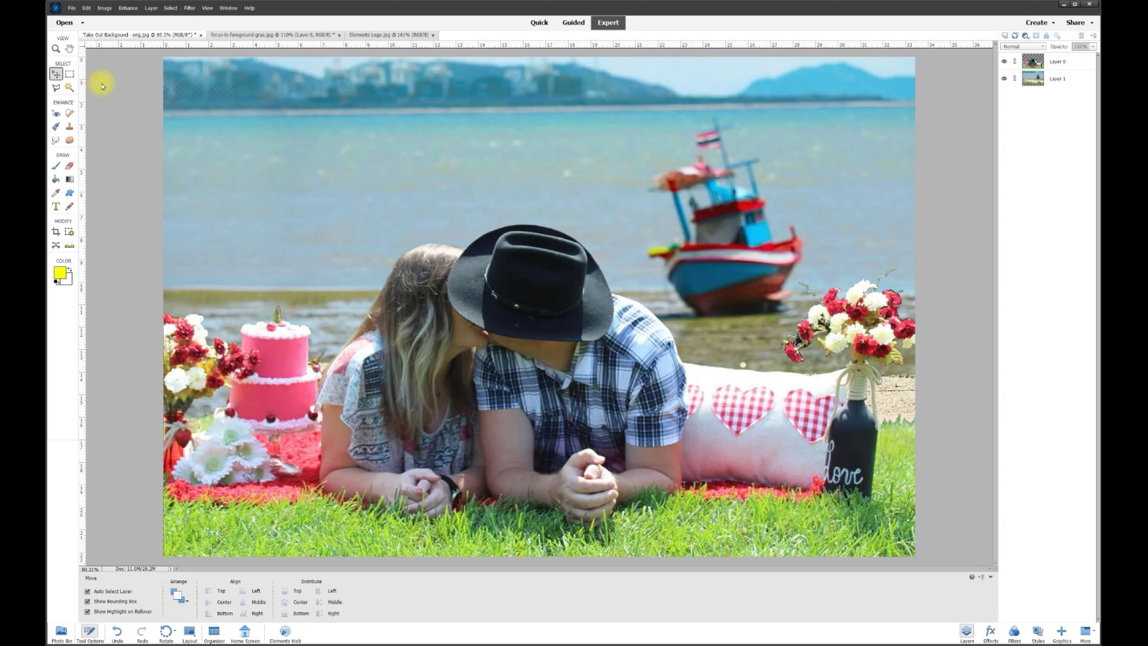